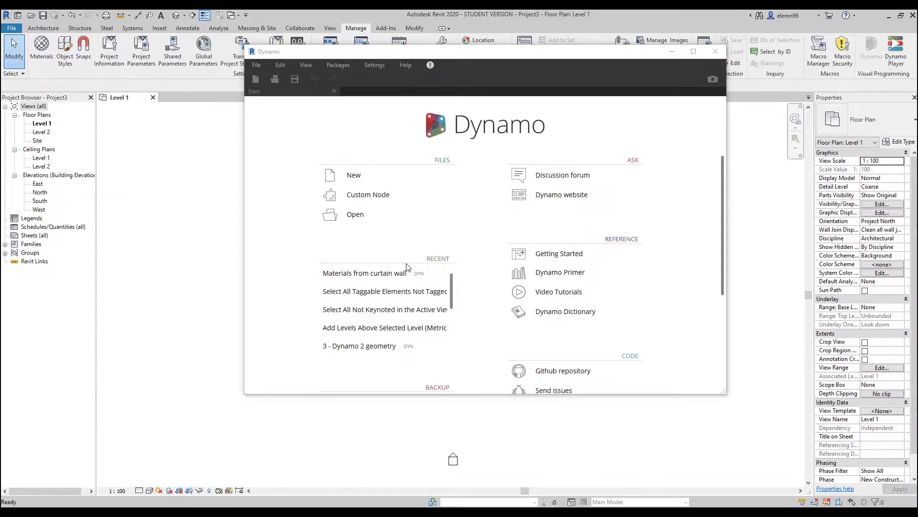
# Open the recent graph "3 - Dynamo 2 points and geometry" and move its window off the Revit view
pyautogui.scroll(1, 400, 295)
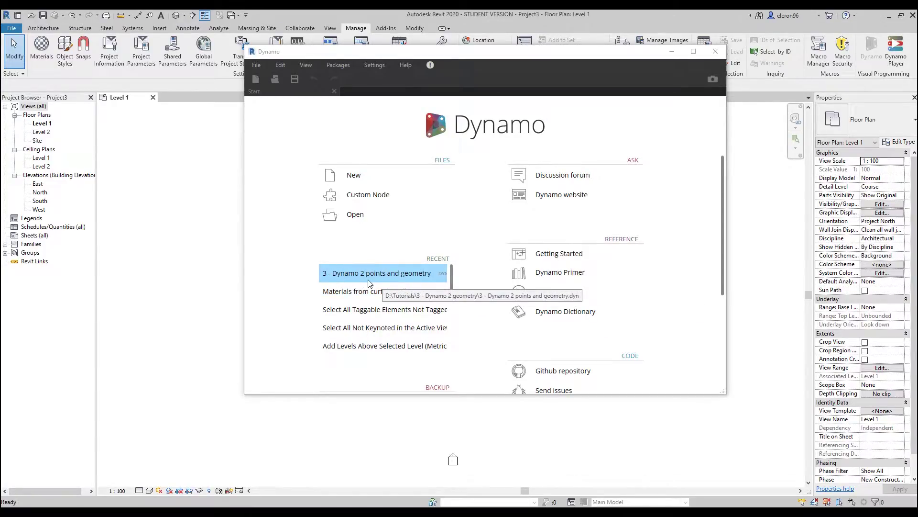
pyautogui.click(396, 277)
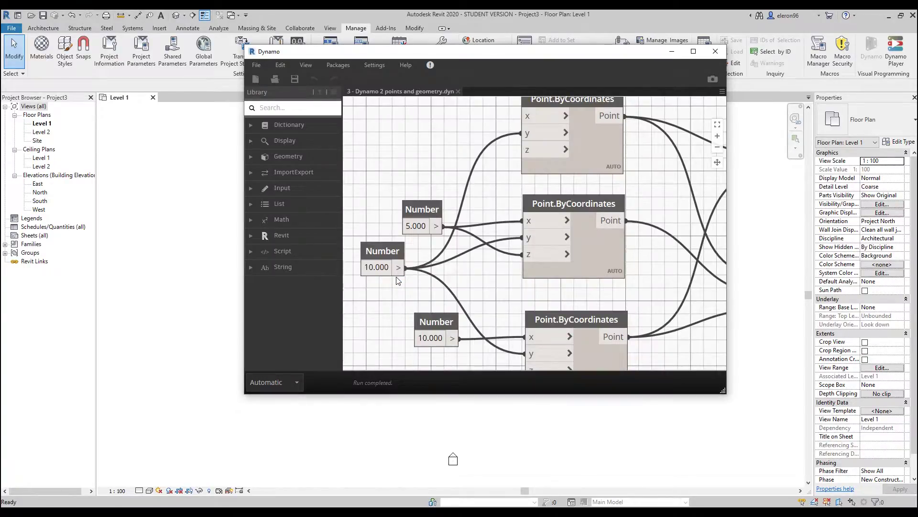
pyautogui.moveTo(350, 52); pyautogui.dragTo(564, 88)
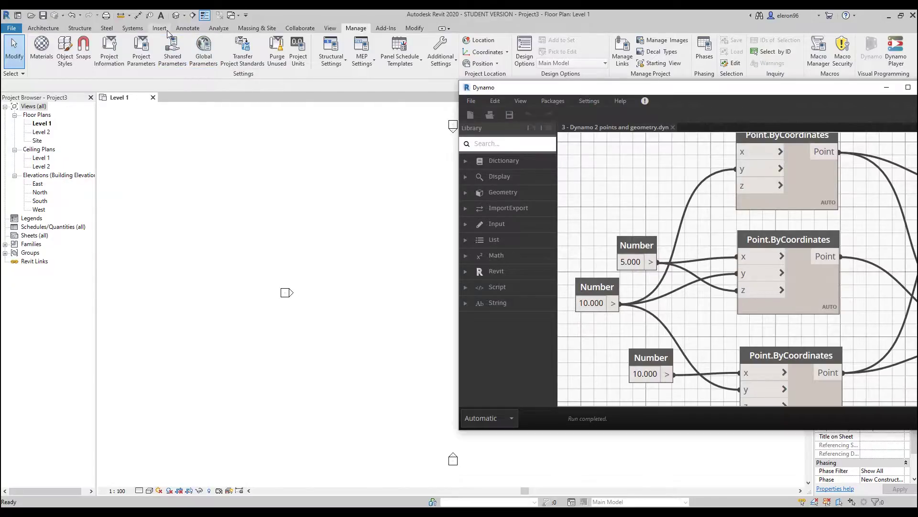
# Open the default 3D view in Revit and set its visual style to Realistic
pyautogui.click(182, 17)
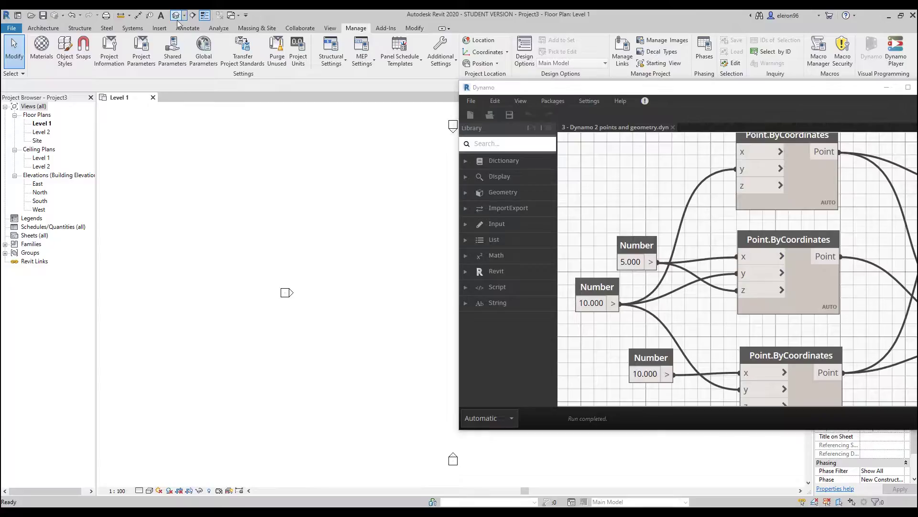
pyautogui.scroll(5, 284, 226)
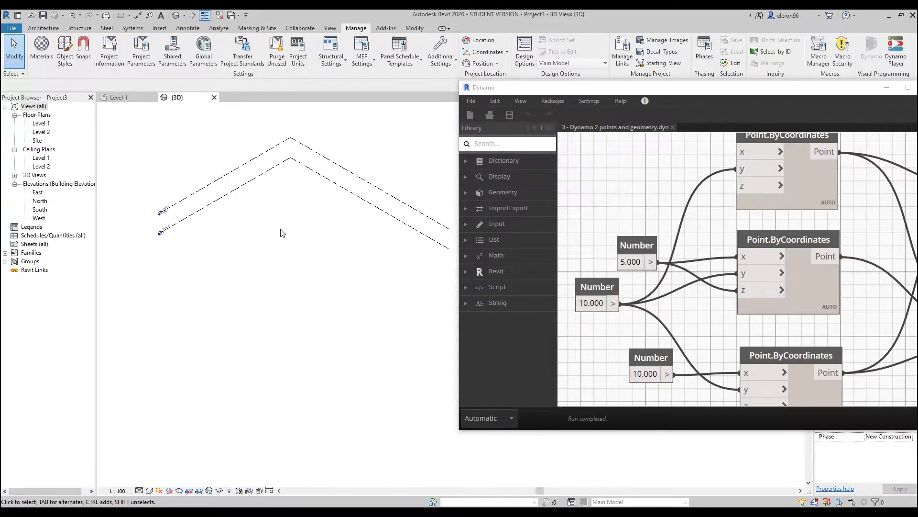
pyautogui.scroll(7, 287, 222)
pyautogui.scroll(8, 341, 281)
pyautogui.click(148, 490)
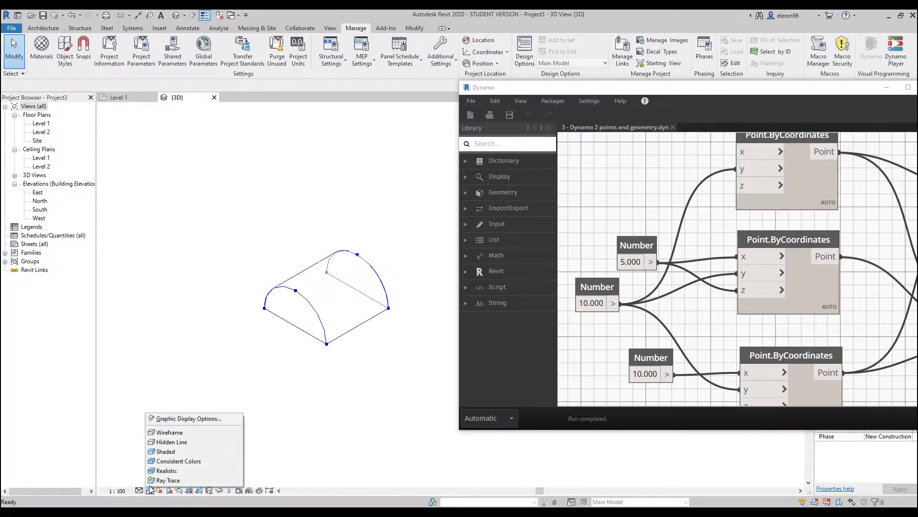
pyautogui.click(177, 467)
pyautogui.scroll(2, 329, 296)
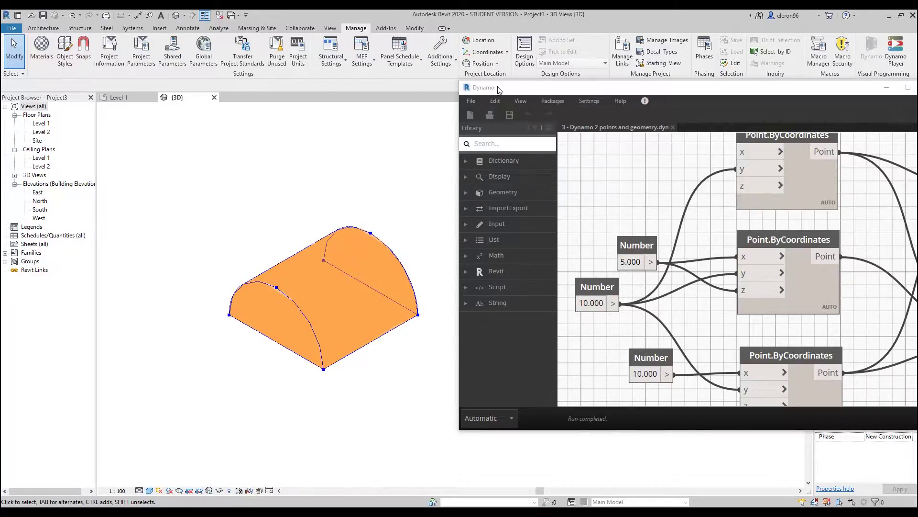
# Resize the Dynamo window and position it beside the vaulted geometry so both remain visible
pyautogui.moveTo(462, 87); pyautogui.dragTo(455, 27)
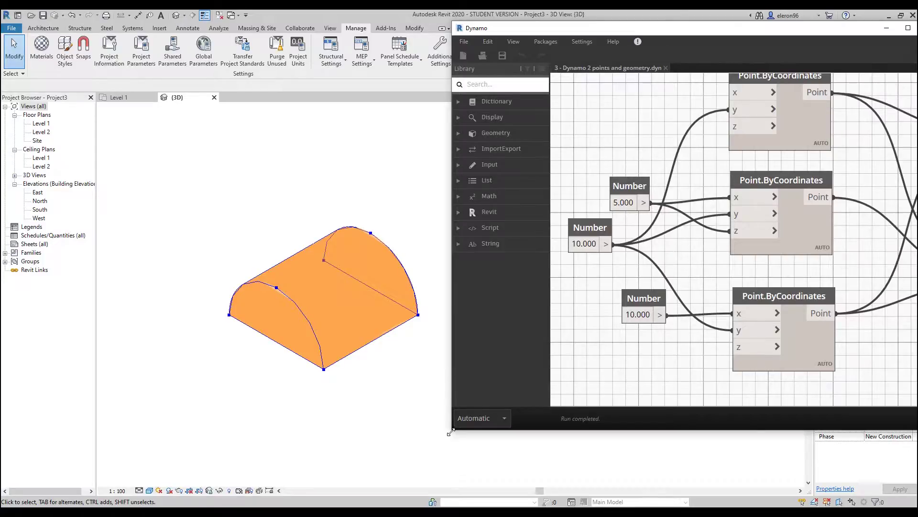
pyautogui.moveTo(454, 433); pyautogui.dragTo(422, 480)
pyautogui.moveTo(557, 28); pyautogui.dragTo(467, 21)
pyautogui.moveTo(337, 14); pyautogui.dragTo(430, 24)
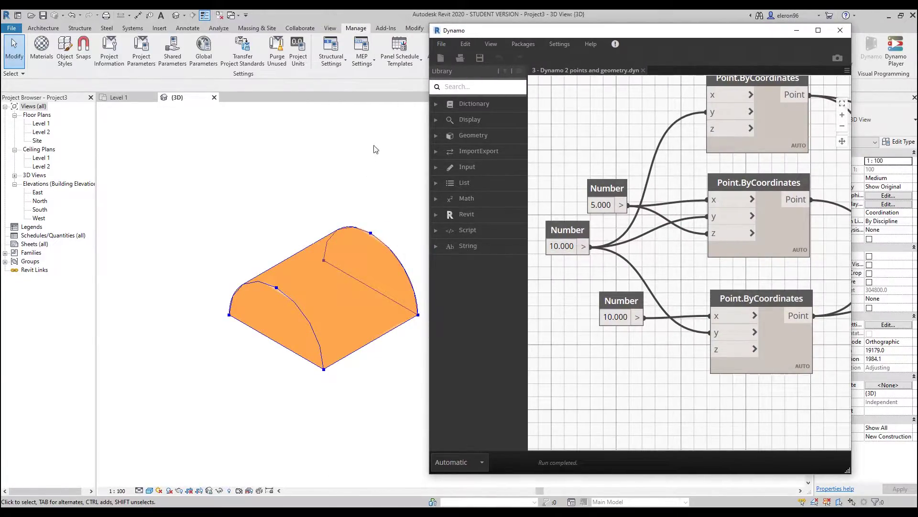
pyautogui.moveTo(503, 30); pyautogui.dragTo(538, 33)
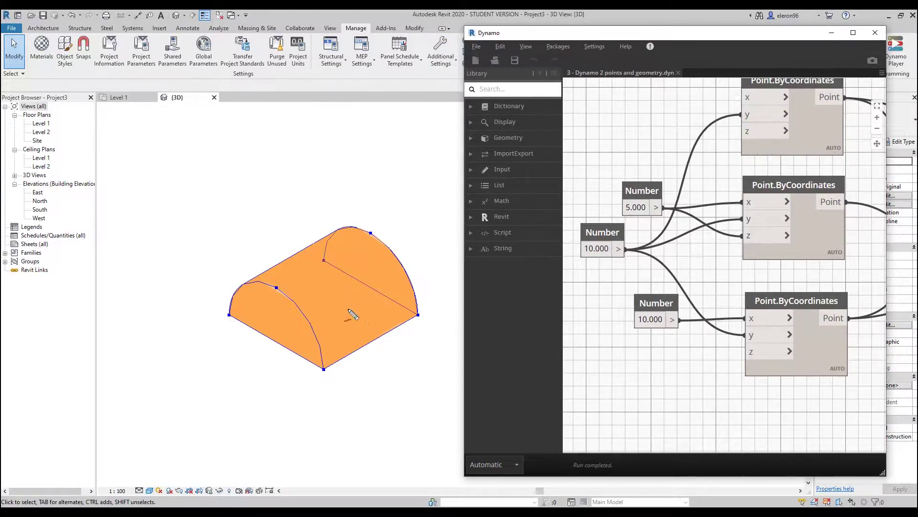
pyautogui.moveTo(324, 369)
pyautogui.mouseDown()
pyautogui.moveTo(356, 330)
pyautogui.moveTo(413, 319)
pyautogui.mouseUp()
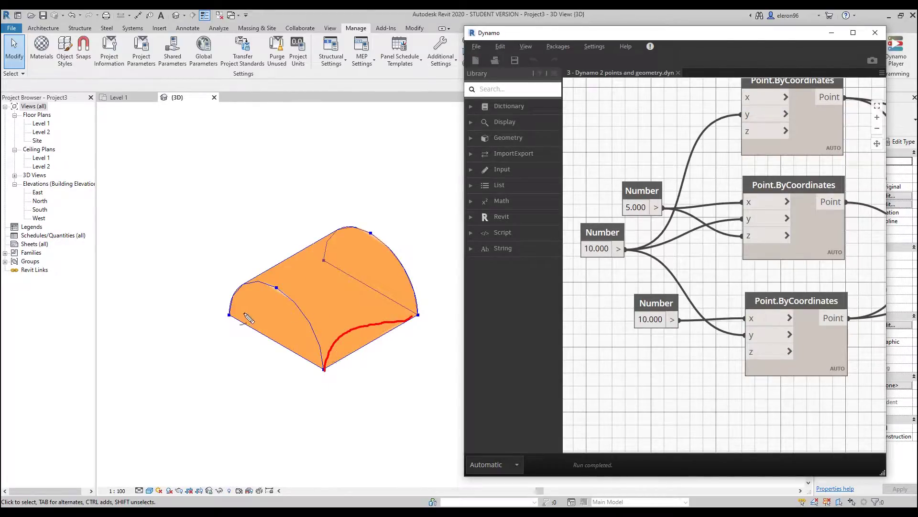
pyautogui.moveTo(229, 315)
pyautogui.mouseDown()
pyautogui.moveTo(272, 315)
pyautogui.moveTo(319, 286)
pyautogui.moveTo(326, 260)
pyautogui.mouseUp()
pyautogui.moveTo(307, 302)
pyautogui.mouseDown()
pyautogui.moveTo(319, 271)
pyautogui.moveTo(346, 298)
pyautogui.moveTo(347, 332)
pyautogui.mouseUp()
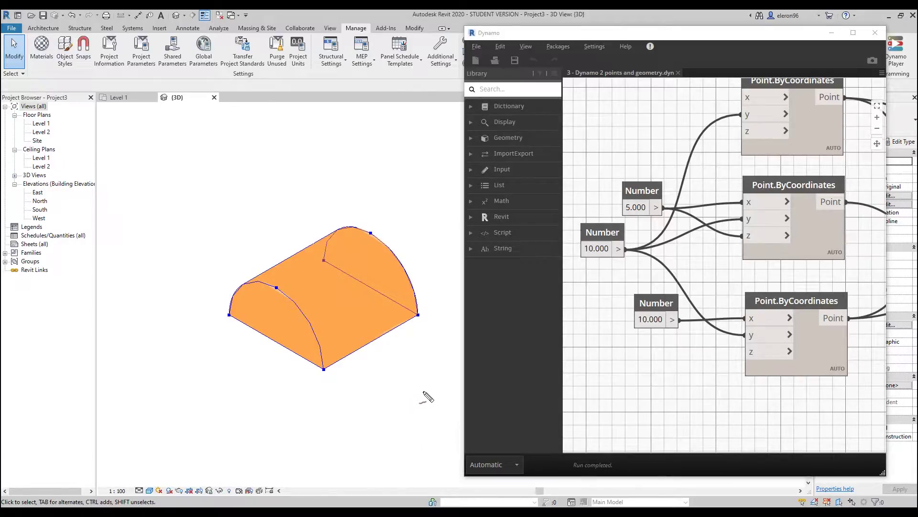
pyautogui.moveTo(348, 330); pyautogui.dragTo(351, 325)
pyautogui.moveTo(301, 295); pyautogui.dragTo(301, 289)
pyautogui.moveTo(229, 314)
pyautogui.mouseDown()
pyautogui.moveTo(291, 306)
pyautogui.moveTo(330, 261)
pyautogui.mouseUp()
pyautogui.moveTo(324, 369)
pyautogui.mouseDown()
pyautogui.moveTo(378, 323)
pyautogui.moveTo(414, 318)
pyautogui.mouseUp()
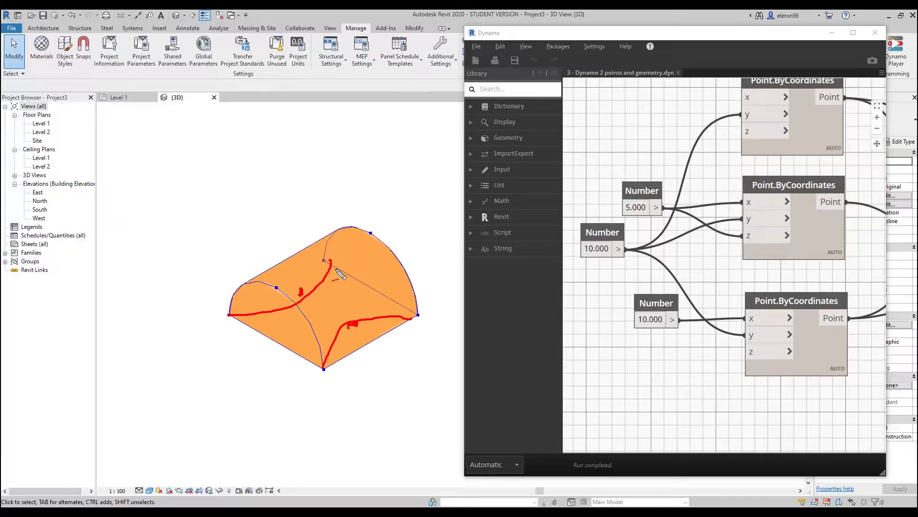
pyautogui.moveTo(332, 266); pyautogui.dragTo(331, 266)
pyautogui.moveTo(305, 295)
pyautogui.mouseDown()
pyautogui.moveTo(309, 274)
pyautogui.moveTo(353, 294)
pyautogui.moveTo(353, 324)
pyautogui.mouseUp()
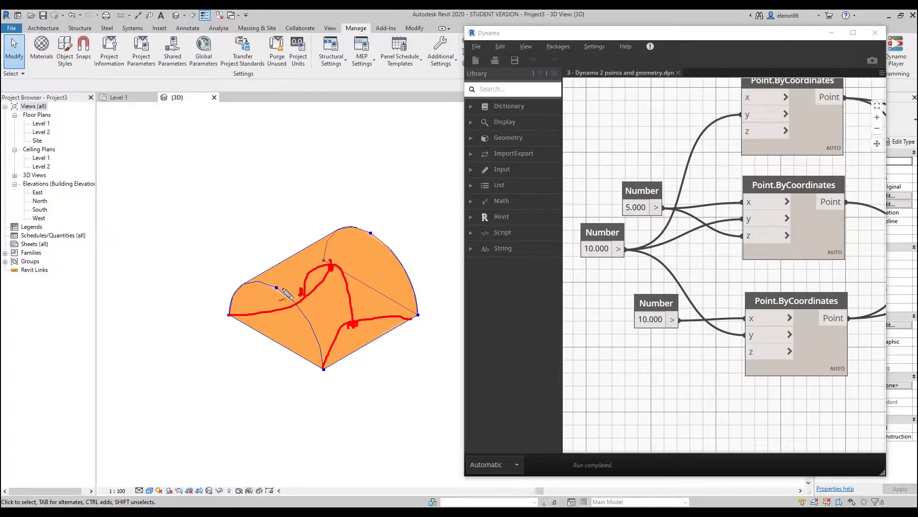
pyautogui.moveTo(297, 297)
pyautogui.mouseDown()
pyautogui.moveTo(348, 273)
pyautogui.moveTo(382, 243)
pyautogui.mouseUp()
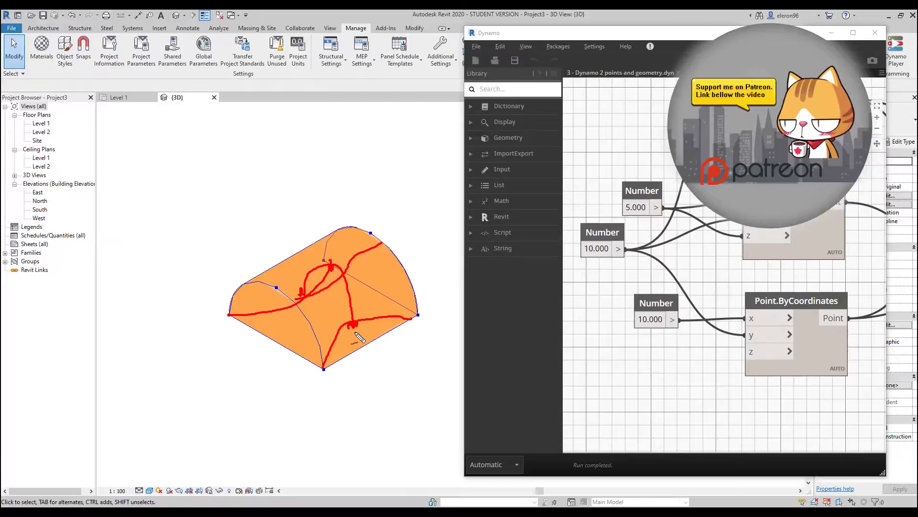
pyautogui.press('Escape')
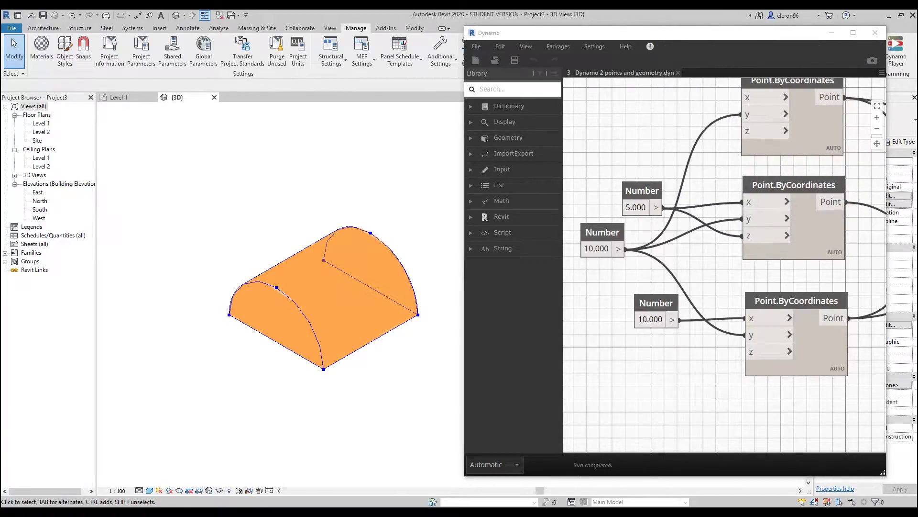
pyautogui.moveTo(384, 330); pyautogui.dragTo(414, 323)
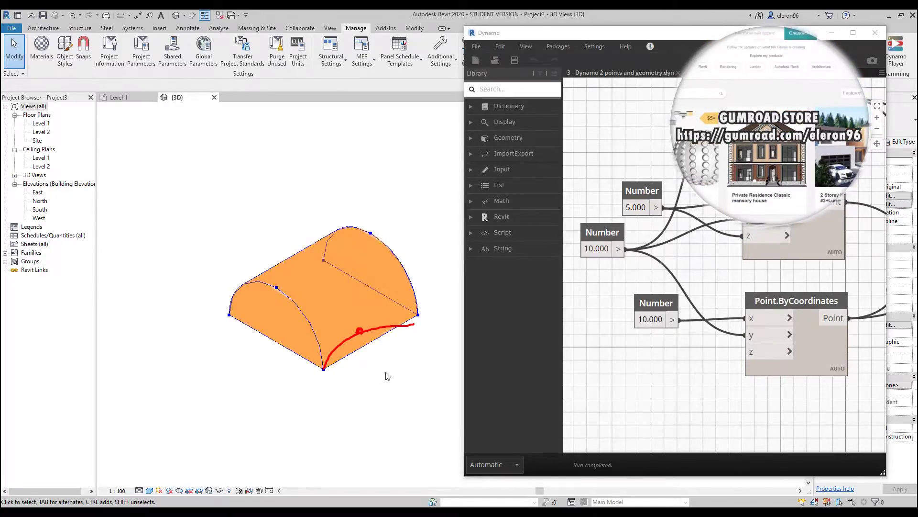
# Move the two point, line and arc node groups apart to open free space between them
pyautogui.scroll(-5, 640, 367)
pyautogui.scroll(-5, 640, 367)
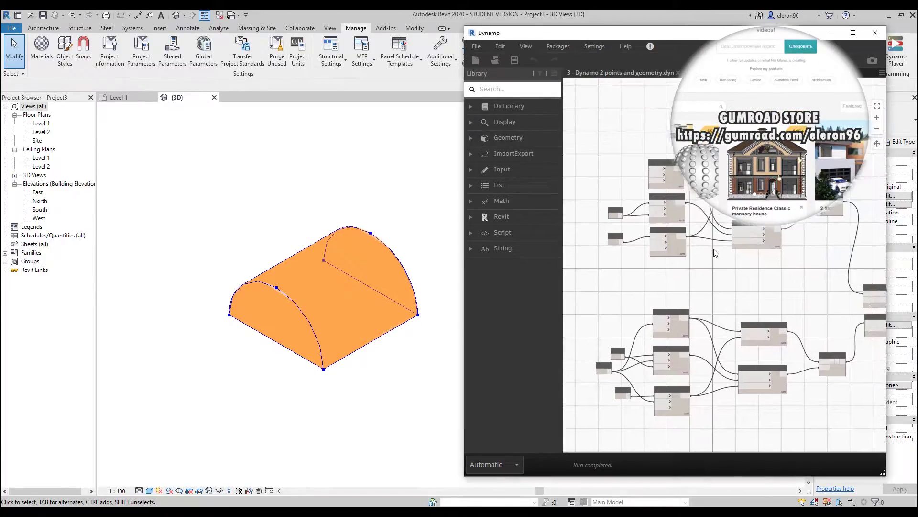
pyautogui.moveTo(636, 264); pyautogui.dragTo(794, 352)
pyautogui.moveTo(789, 305); pyautogui.dragTo(783, 299)
pyautogui.moveTo(642, 264); pyautogui.dragTo(799, 350)
pyautogui.moveTo(782, 298); pyautogui.dragTo(772, 348)
pyautogui.moveTo(644, 181); pyautogui.dragTo(796, 253)
pyautogui.moveTo(781, 213); pyautogui.dragTo(742, 218)
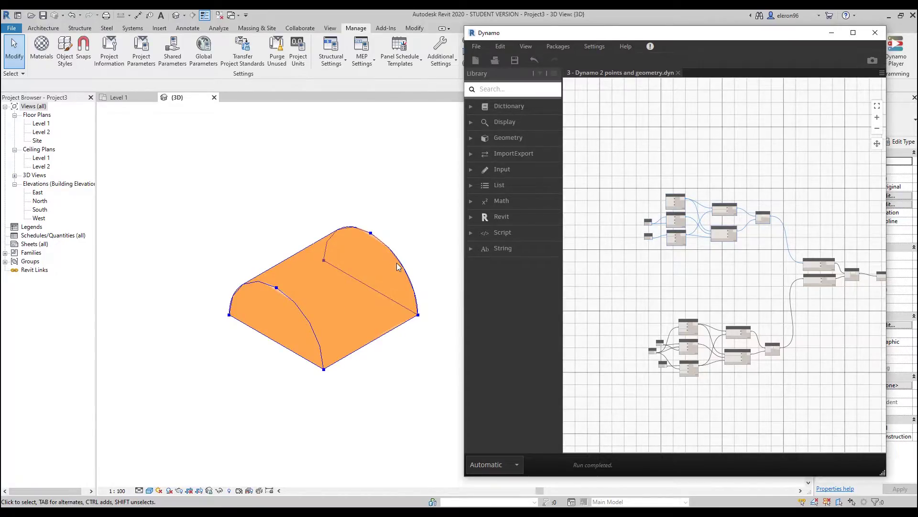
pyautogui.click(675, 283)
# Search the node library for "point" and place a Point.ByCoordinates node between the two node groups
pyautogui.scroll(3, 687, 281)
pyautogui.scroll(1, 686, 282)
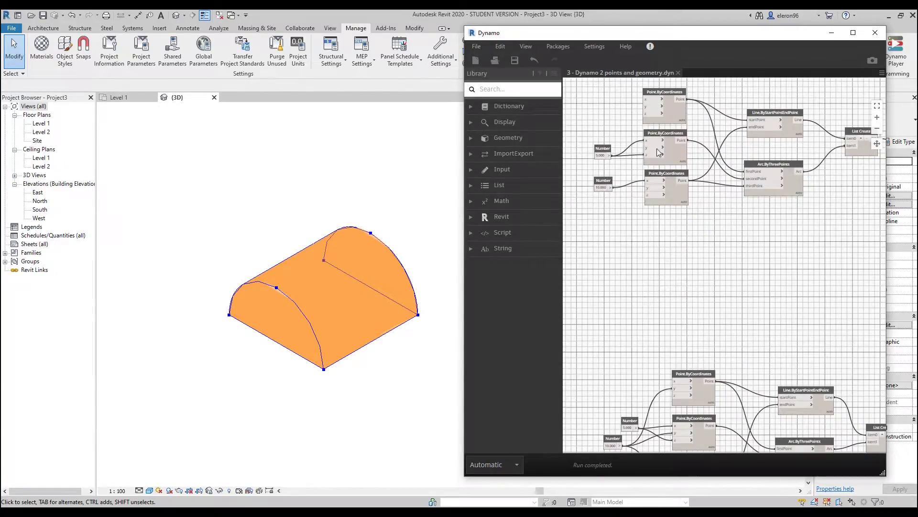
pyautogui.click(516, 91)
pyautogui.write('point')
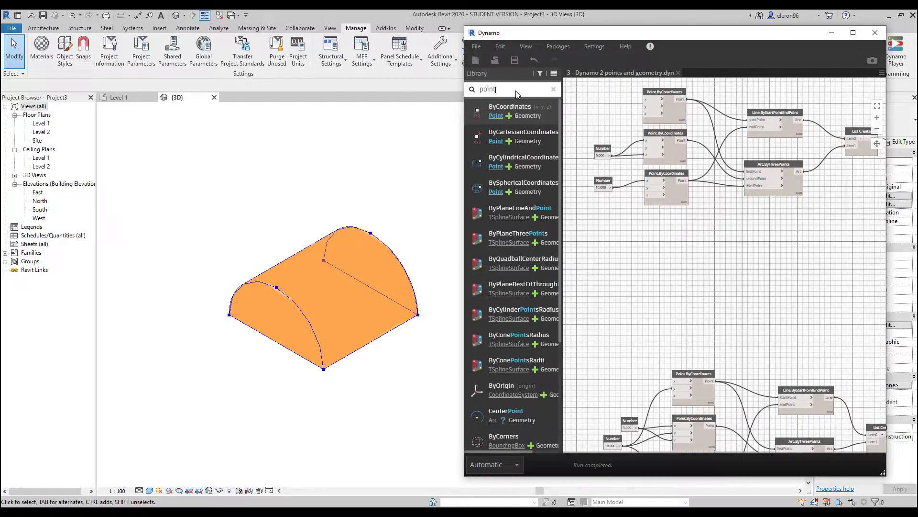
pyautogui.click(529, 103)
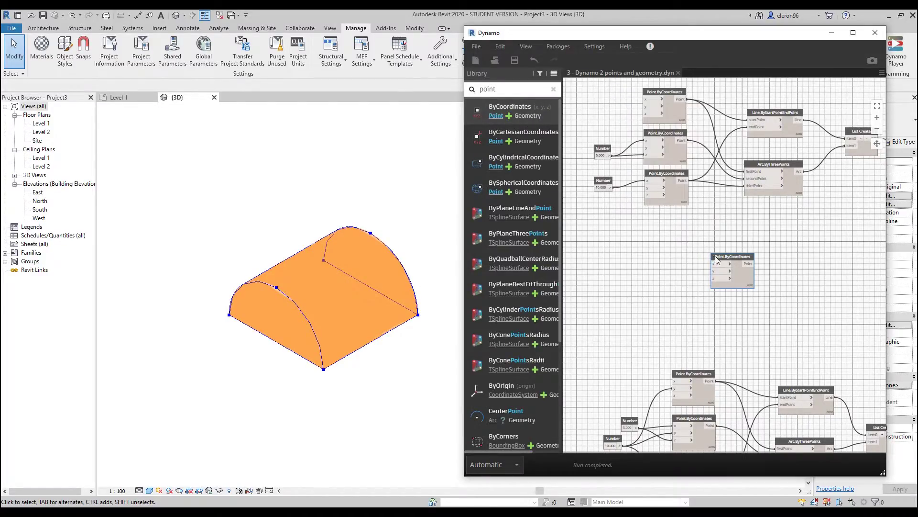
pyautogui.moveTo(716, 259); pyautogui.dragTo(656, 260)
pyautogui.scroll(4, 650, 266)
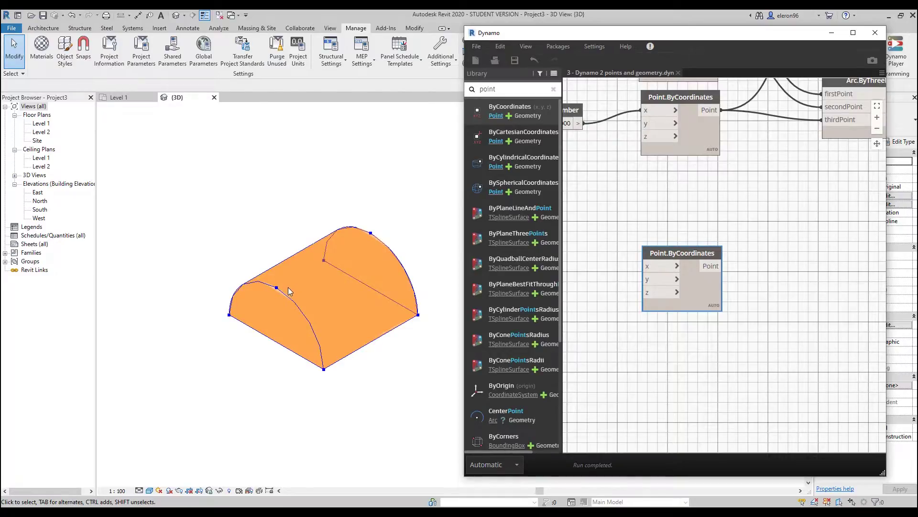
# Duplicate the 5.000 Number node of the upper group and place the copy beside the new Point.ByCoordinates node
pyautogui.scroll(-2, 613, 242)
pyautogui.moveTo(670, 245); pyautogui.dragTo(710, 250, button='middle')
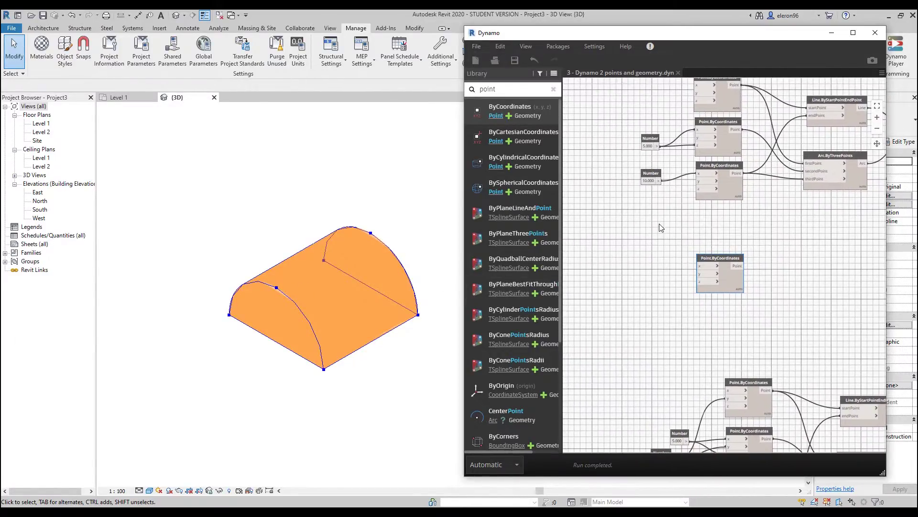
pyautogui.scroll(1, 645, 256)
pyautogui.click(655, 123)
pyautogui.hotkey('ctrl', 'c')
pyautogui.hotkey('ctrl', 'v')
pyautogui.moveTo(681, 128); pyautogui.dragTo(659, 268)
pyautogui.moveTo(676, 222); pyautogui.dragTo(666, 253, button='middle')
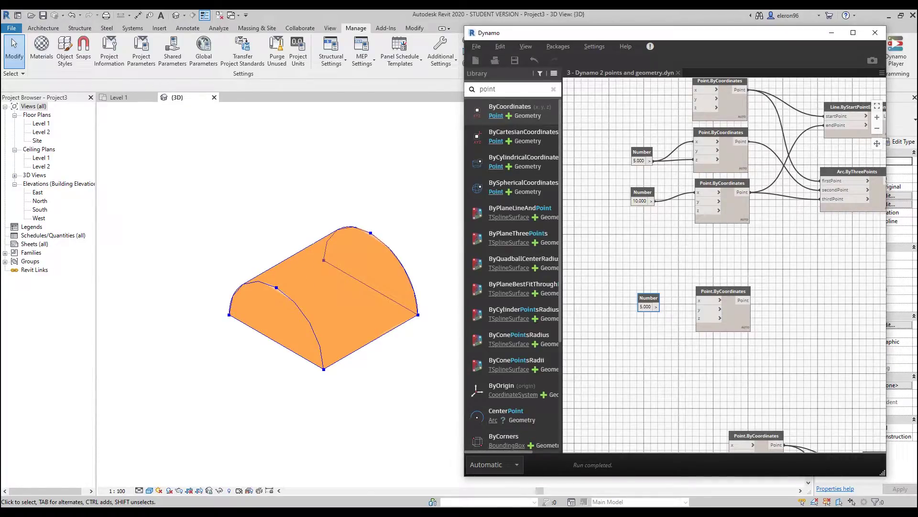
pyautogui.moveTo(215, 152)
pyautogui.mouseDown()
pyautogui.moveTo(224, 311)
pyautogui.moveTo(367, 395)
pyautogui.mouseUp()
pyautogui.moveTo(225, 312); pyautogui.dragTo(314, 269)
pyautogui.moveTo(390, 400)
pyautogui.mouseDown()
pyautogui.moveTo(356, 419)
pyautogui.moveTo(380, 419)
pyautogui.mouseUp()
pyautogui.moveTo(372, 240); pyautogui.dragTo(408, 263)
pyautogui.moveTo(179, 158); pyautogui.dragTo(199, 189)
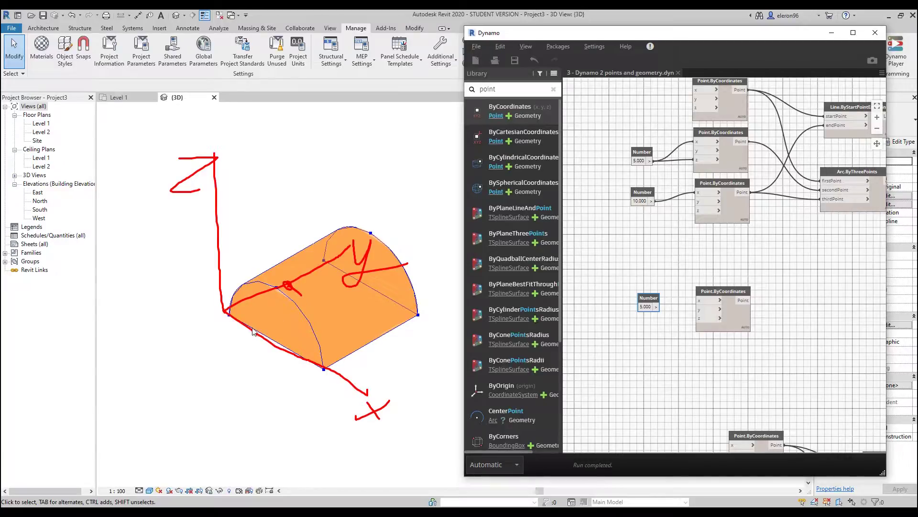
pyautogui.moveTo(254, 325); pyautogui.dragTo(235, 333)
pyautogui.moveTo(275, 277); pyautogui.dragTo(300, 295)
pyautogui.moveTo(261, 250)
pyautogui.mouseDown()
pyautogui.moveTo(264, 267)
pyautogui.moveTo(253, 276)
pyautogui.moveTo(269, 249)
pyautogui.mouseUp()
pyautogui.moveTo(222, 339)
pyautogui.mouseDown()
pyautogui.moveTo(223, 353)
pyautogui.moveTo(235, 354)
pyautogui.mouseUp()
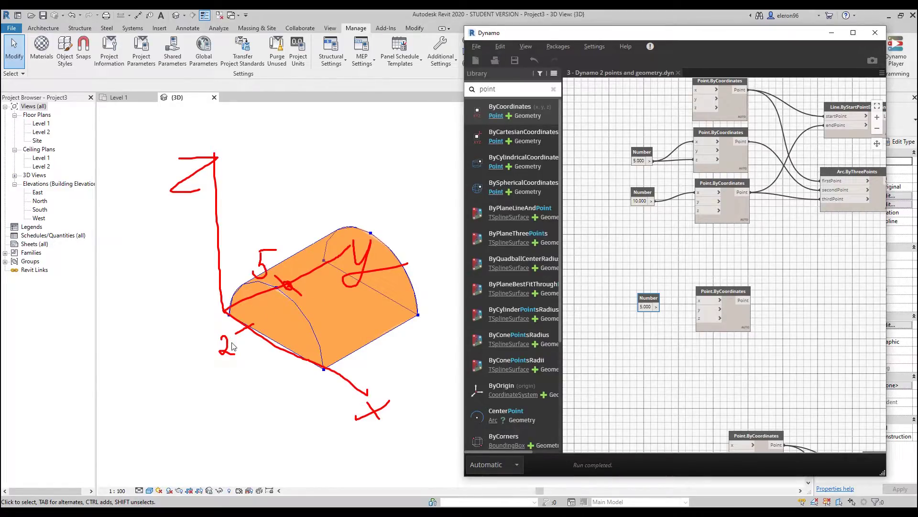
pyautogui.moveTo(360, 259); pyautogui.dragTo(362, 270)
pyautogui.press('Escape')
# Connect the copied 5.000 Number node to the y input of the new Point.ByCoordinates node
pyautogui.scroll(3, 658, 316)
pyautogui.moveTo(639, 325); pyautogui.dragTo(701, 329)
pyautogui.click(628, 363)
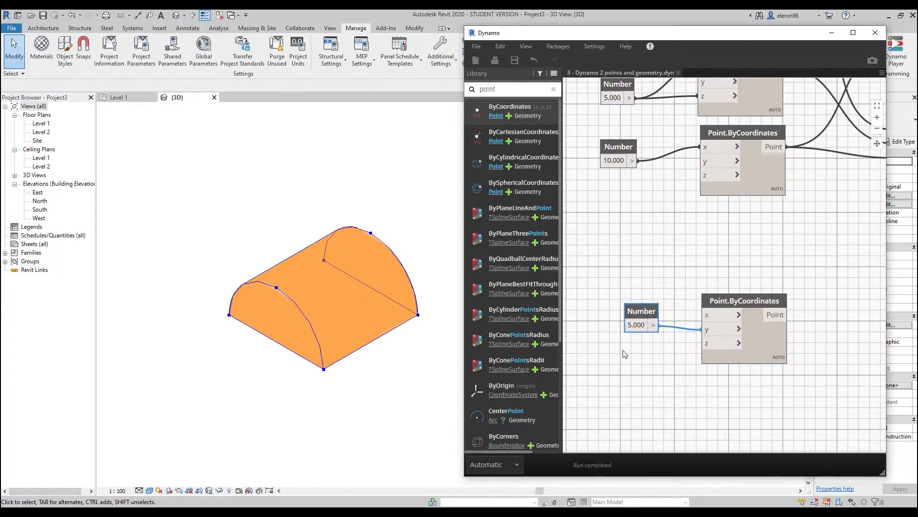
# Duplicate that Number node, connect the copy to the new point's x input and set its value to 2
pyautogui.moveTo(630, 314); pyautogui.dragTo(644, 313)
pyautogui.click(644, 313)
pyautogui.hotkey('ctrl', 'c')
pyautogui.hotkey('ctrl', 'v')
pyautogui.moveTo(697, 325)
pyautogui.mouseDown()
pyautogui.moveTo(649, 345)
pyautogui.moveTo(696, 337)
pyautogui.moveTo(702, 315)
pyautogui.mouseUp()
pyautogui.write('2')
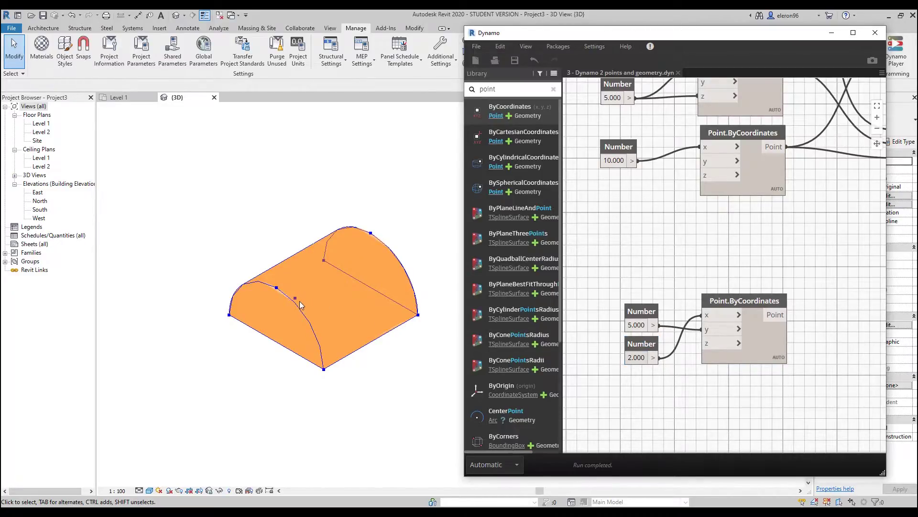
# Draw a straight model line about 8.6 mm long next to the vaulted geometry in the Revit 3D view
pyautogui.scroll(-1, 279, 229)
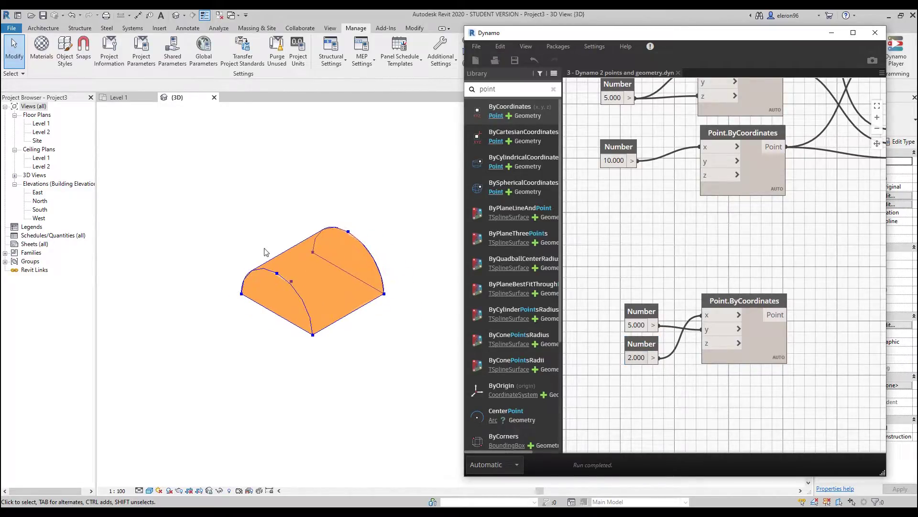
pyautogui.keyDown('shift'); pyautogui.moveTo(238, 309); pyautogui.dragTo(269, 314, button='middle'); pyautogui.keyUp('shift')
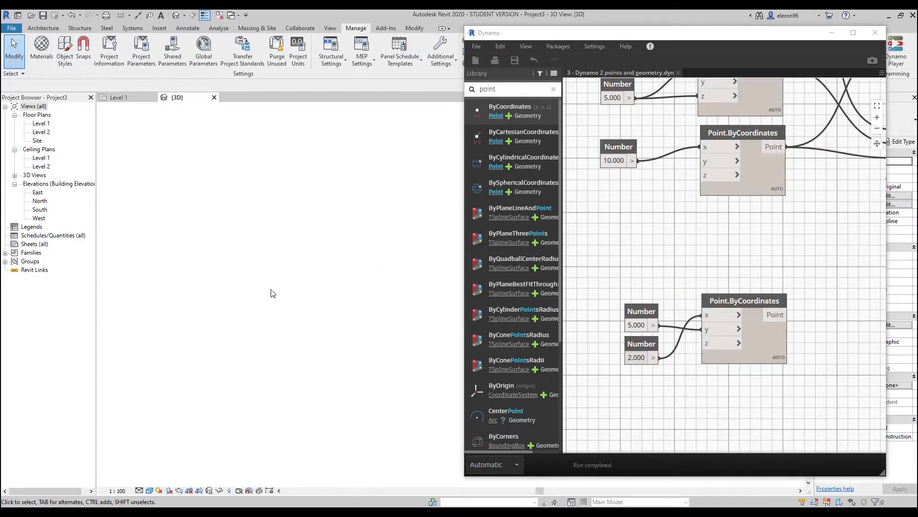
pyautogui.scroll(-6, 301, 374)
pyautogui.scroll(5, 336, 353)
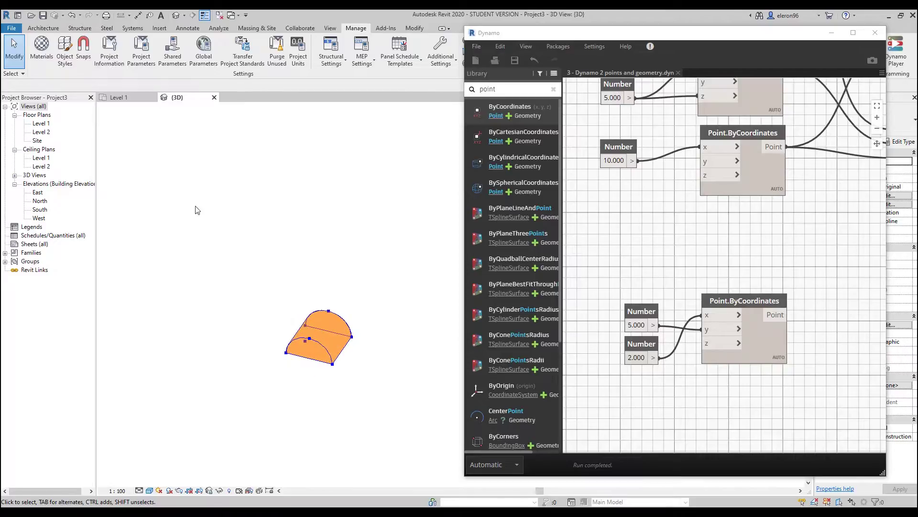
pyautogui.click(53, 29)
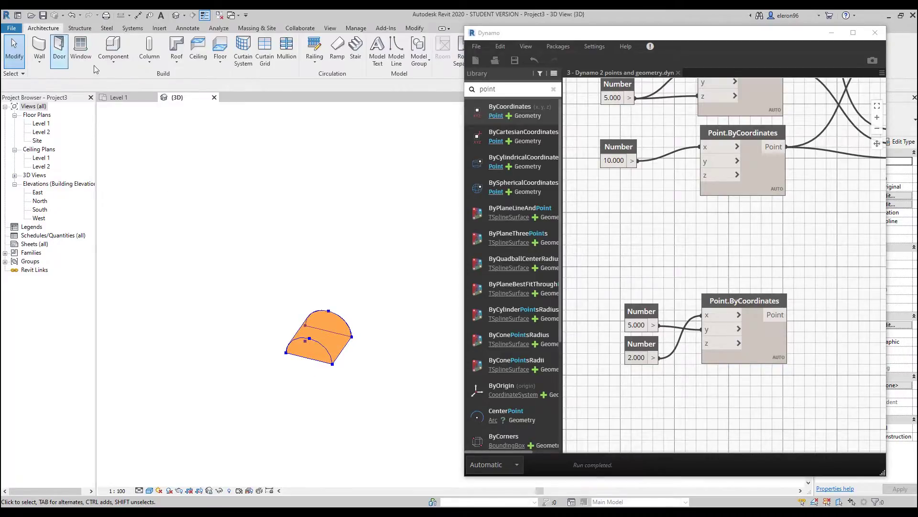
pyautogui.click(396, 50)
pyautogui.click(378, 341)
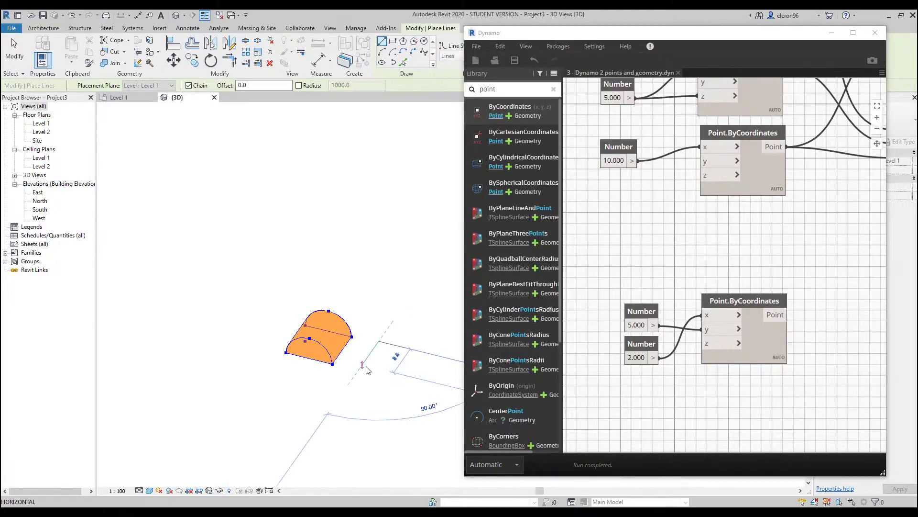
pyautogui.click(362, 365)
pyautogui.press('Escape')
pyautogui.press('Escape')
# Select the new model line and examine the added point's location within the vaulted geometry from another angle
pyautogui.click(357, 367)
pyautogui.keyDown('shift'); pyautogui.moveTo(358, 372); pyautogui.dragTo(381, 393, button='middle'); pyautogui.keyUp('shift')
pyautogui.scroll(4, 350, 404)
pyautogui.keyDown('shift'); pyautogui.moveTo(328, 377); pyautogui.dragTo(265, 415, button='middle'); pyautogui.keyUp('shift')
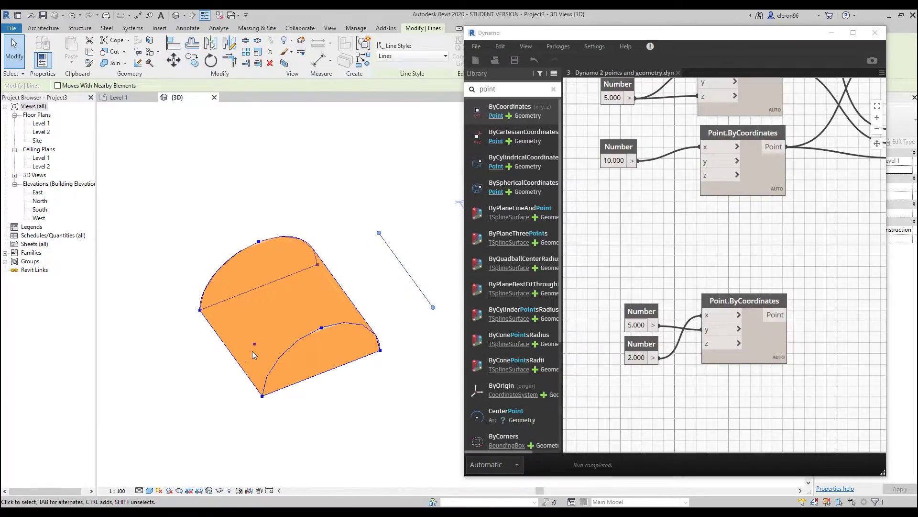
# Examine the vaulted shape from another angle and compare its corner points with the Point.ByCoordinates nodes in both groups of the Dynamo graph
pyautogui.keyDown('shift'); pyautogui.moveTo(317, 370); pyautogui.dragTo(278, 368, button='middle'); pyautogui.keyUp('shift')
pyautogui.moveTo(343, 270); pyautogui.dragTo(311, 313, button='middle')
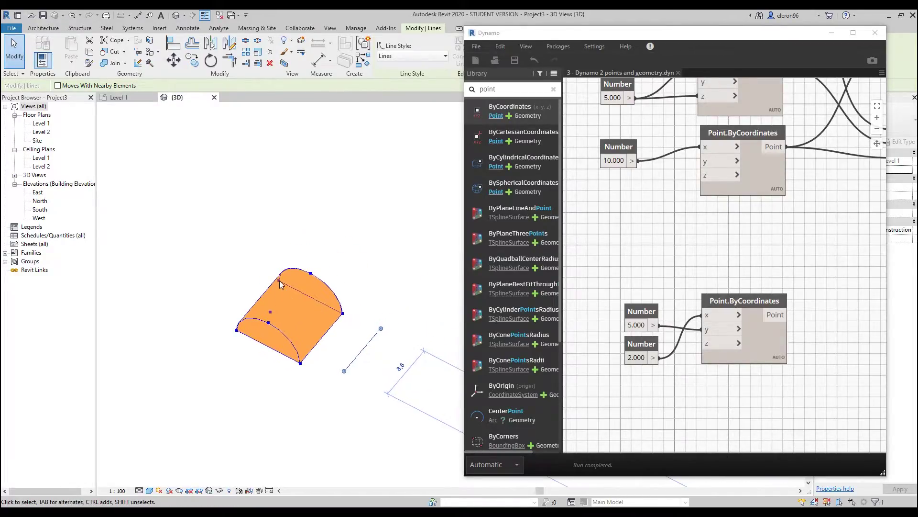
pyautogui.scroll(-2, 636, 286)
pyautogui.scroll(-3, 635, 286)
pyautogui.moveTo(636, 286); pyautogui.dragTo(623, 353, button='middle')
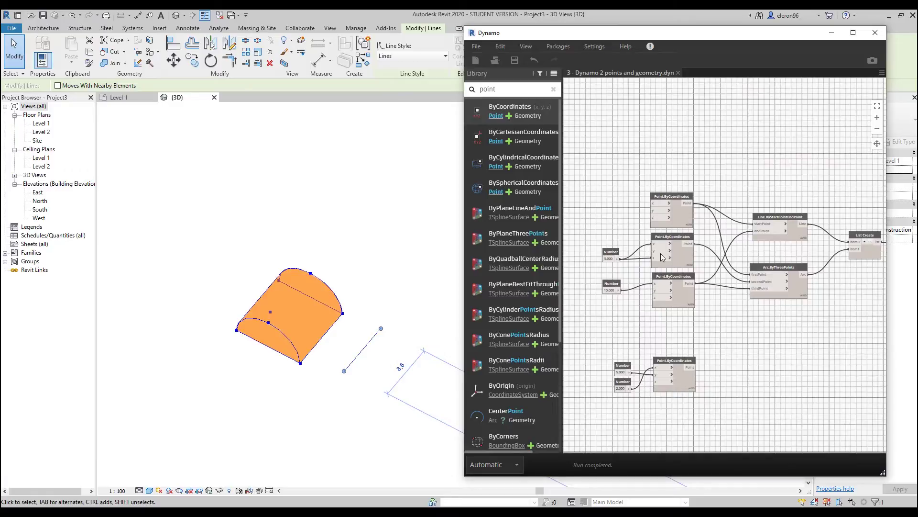
pyautogui.scroll(5, 664, 197)
pyautogui.moveTo(683, 185)
pyautogui.mouseDown()
pyautogui.moveTo(679, 177)
pyautogui.moveTo(681, 191)
pyautogui.mouseUp()
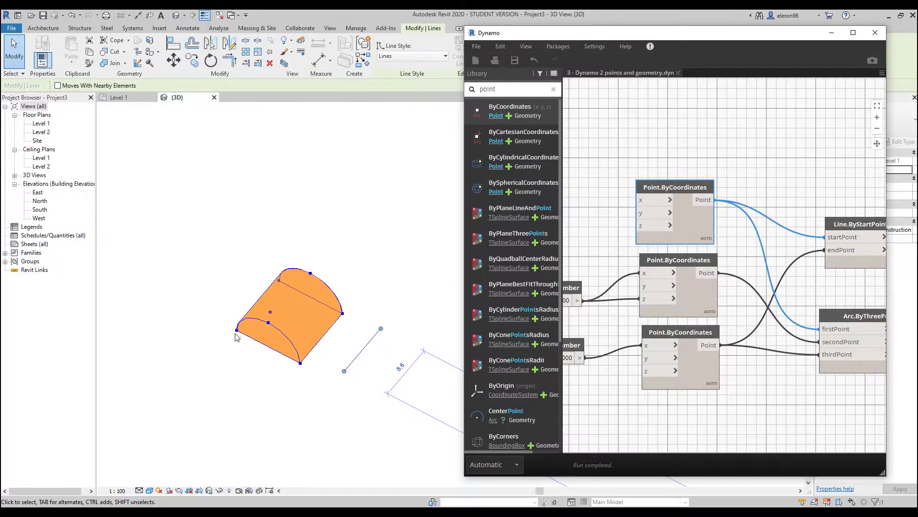
pyautogui.click(601, 203)
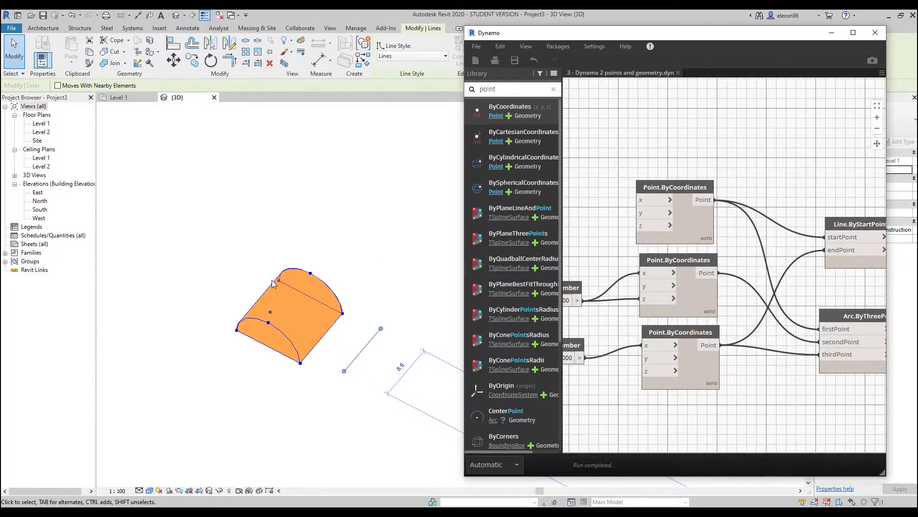
pyautogui.scroll(-5, 658, 349)
pyautogui.scroll(5, 593, 256)
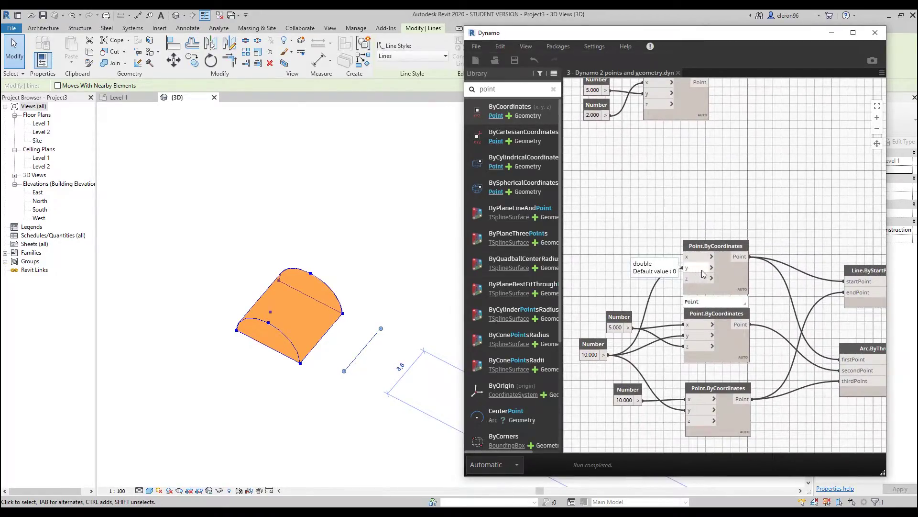
# Search the library for "arc by" and place an Arc.ByThreePoints node beside the new Point.ByCoordinates node
pyautogui.scroll(-4, 735, 223)
pyautogui.scroll(-1, 736, 223)
pyautogui.moveTo(741, 150); pyautogui.dragTo(693, 215, button='middle')
pyautogui.scroll(3, 693, 214)
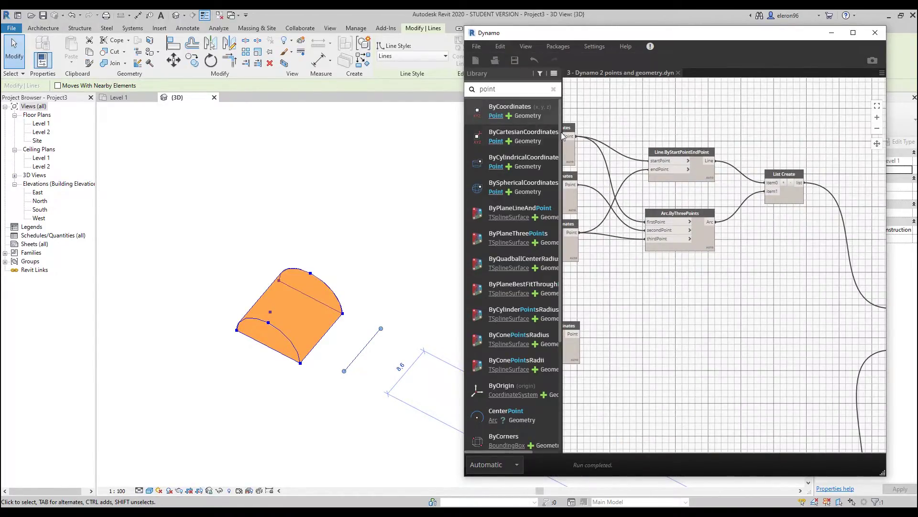
pyautogui.click(512, 93)
pyautogui.write('arc')
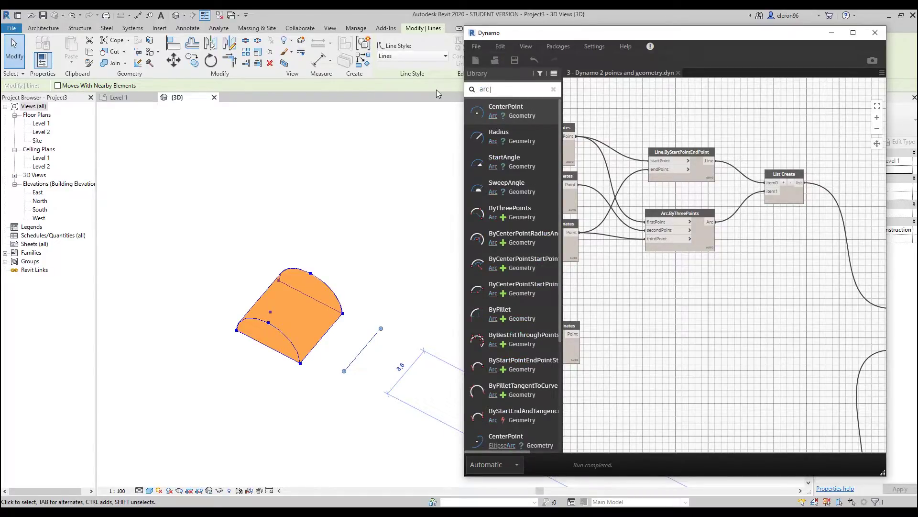
pyautogui.write(' by')
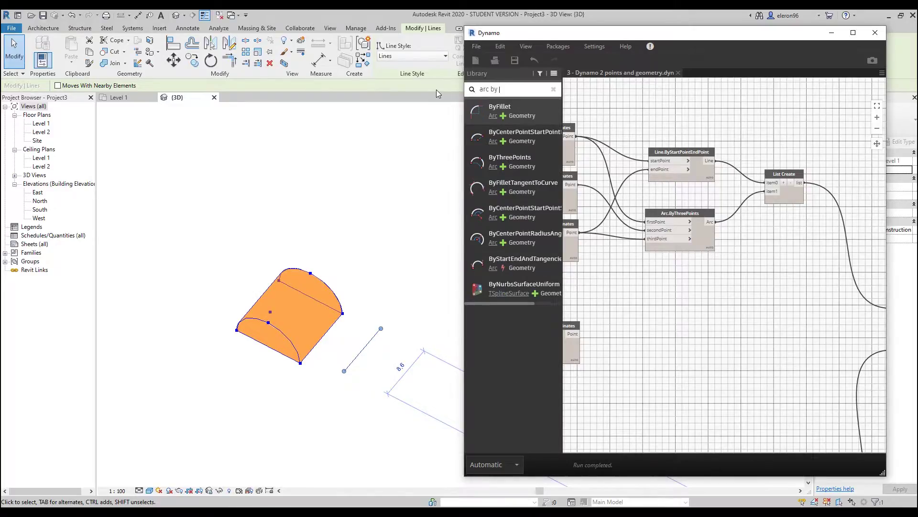
pyautogui.write(' three')
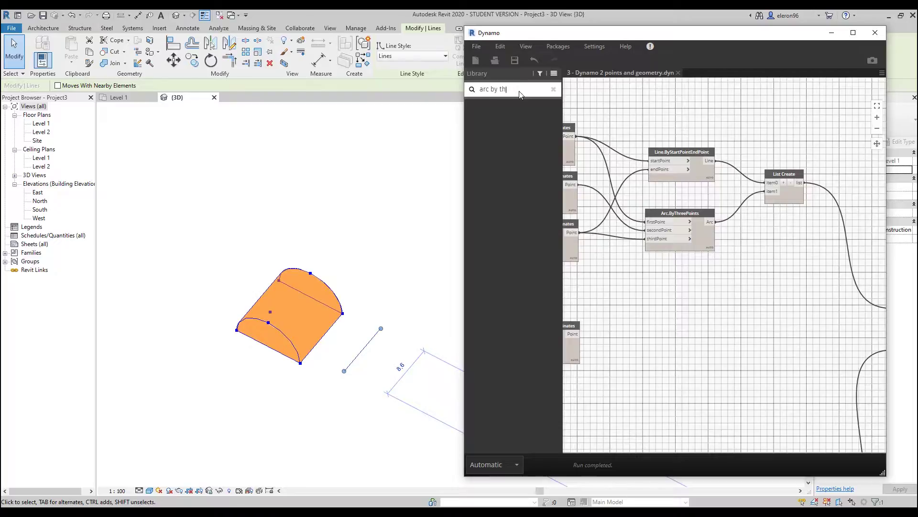
pyautogui.press('BackSpace')
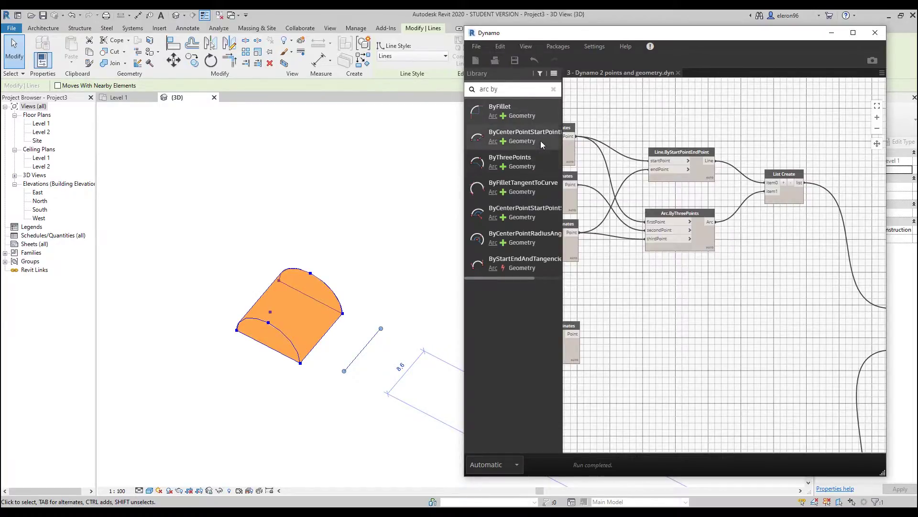
pyautogui.click(534, 158)
pyautogui.moveTo(733, 265); pyautogui.dragTo(665, 321)
# Connect the upper group's first point, the new point and the lower group's first point to the new arc's firstPoint, secondPoint and thirdPoint inputs
pyautogui.scroll(-1, 643, 315)
pyautogui.moveTo(645, 315); pyautogui.dragTo(704, 309, button='middle')
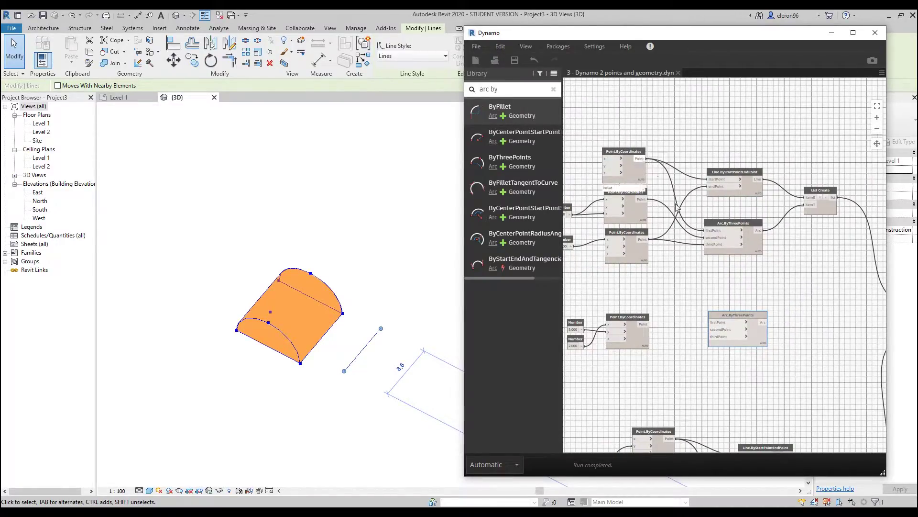
pyautogui.click(717, 322)
pyautogui.moveTo(678, 374); pyautogui.dragTo(715, 228, button='middle')
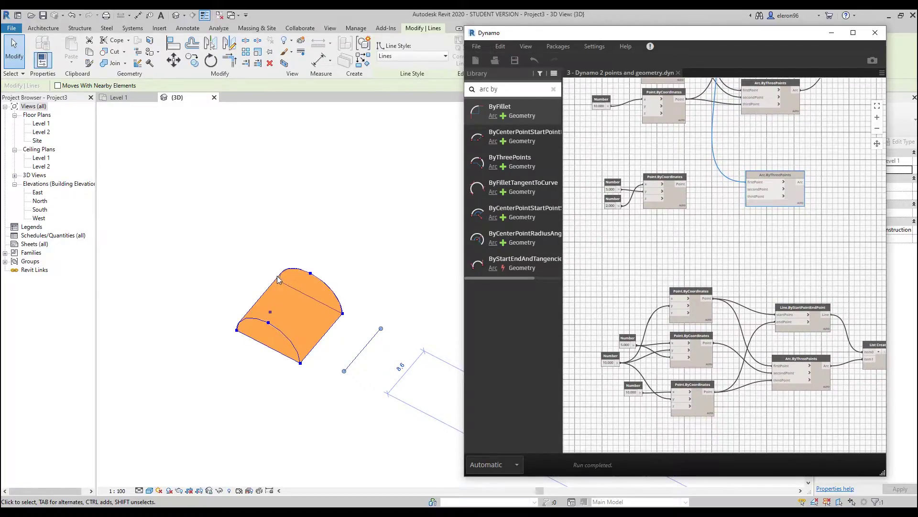
pyautogui.moveTo(706, 298); pyautogui.dragTo(750, 196)
pyautogui.moveTo(701, 188); pyautogui.dragTo(748, 190)
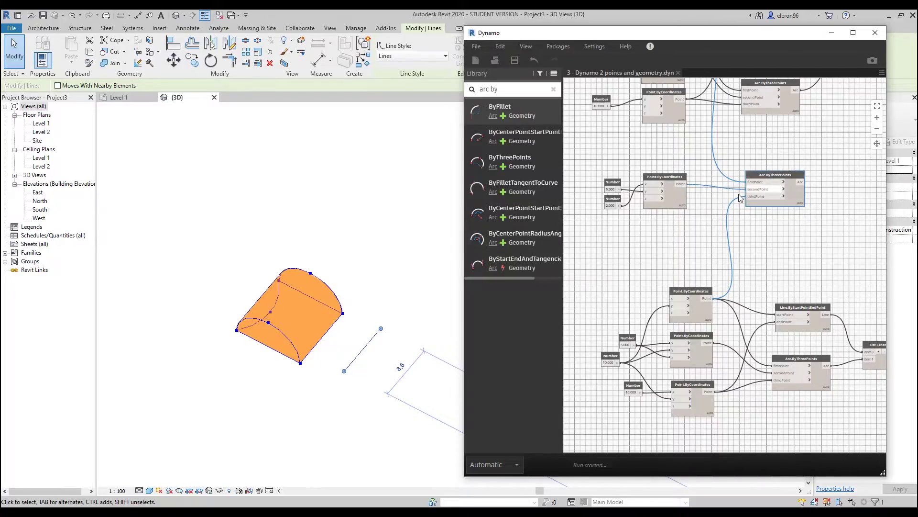
# Rearrange the new point's Number nodes so the 2.000 x value sits above the 5.000 y value
pyautogui.moveTo(682, 248); pyautogui.dragTo(595, 286, button='middle')
pyautogui.scroll(5, 273, 308)
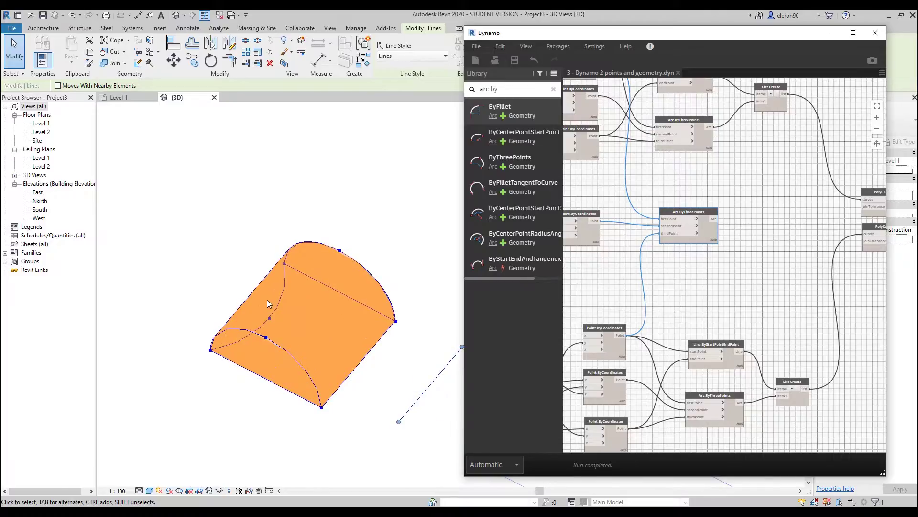
pyautogui.moveTo(618, 266); pyautogui.dragTo(761, 291, button='middle')
pyautogui.scroll(3, 695, 250)
pyautogui.scroll(2, 697, 253)
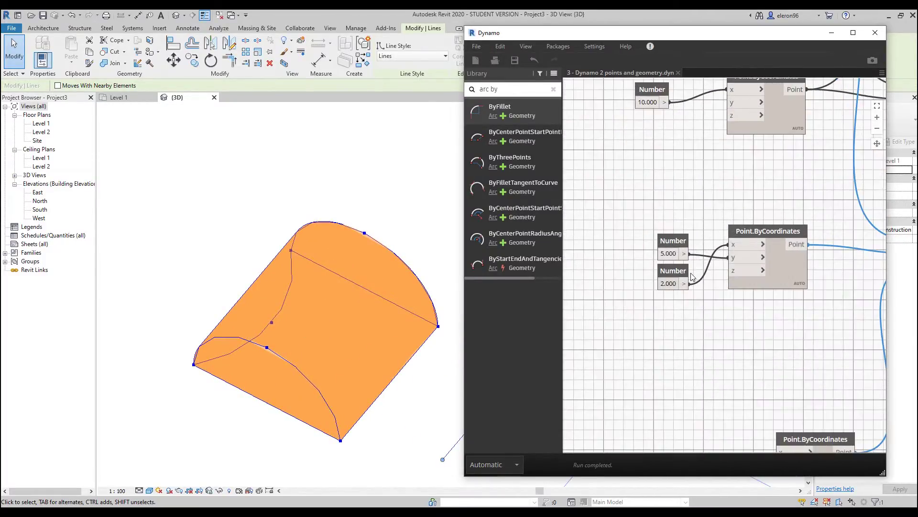
pyautogui.moveTo(677, 243); pyautogui.dragTo(676, 308)
pyautogui.moveTo(673, 271); pyautogui.dragTo(669, 230)
pyautogui.moveTo(675, 306); pyautogui.dragTo(672, 283)
# Try an x value of 3 for the new arc's middle point and set it back to 2
pyautogui.scroll(2, 655, 259)
pyautogui.scroll(1, 654, 259)
pyautogui.doubleClick(656, 250)
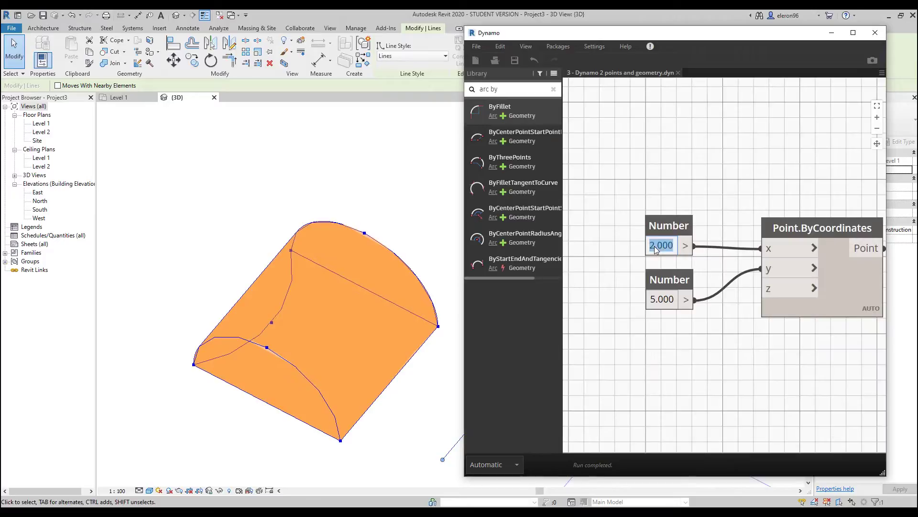
pyautogui.write('3')
pyautogui.press('Return')
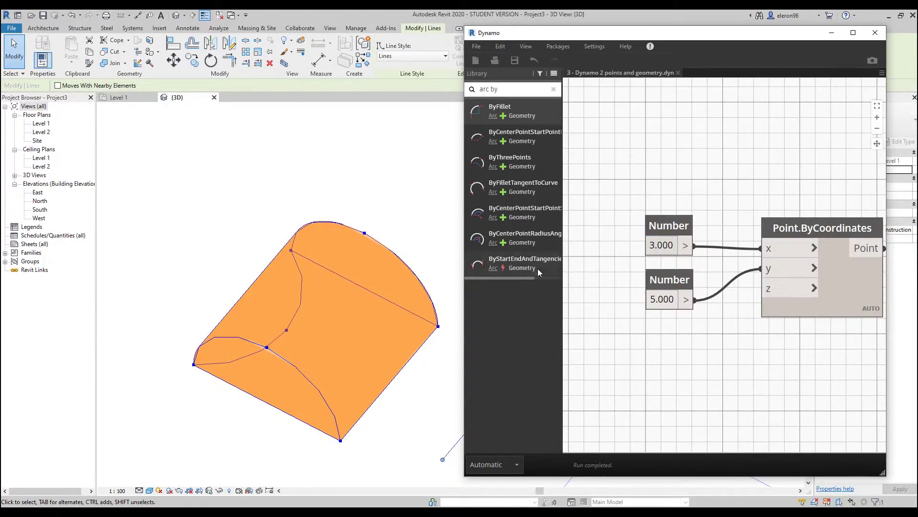
pyautogui.doubleClick(662, 250)
pyautogui.write('2')
pyautogui.press('Return')
# Examine how the existing PolyCurve.ByJoinedCurves nodes are connected between the curve lists and the loft
pyautogui.scroll(-4, 693, 220)
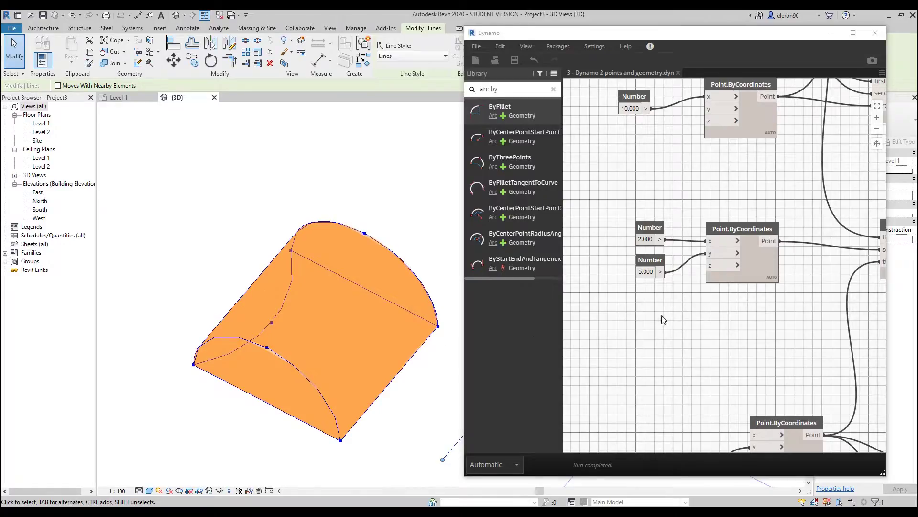
pyautogui.scroll(-5, 701, 327)
pyautogui.scroll(3, 732, 329)
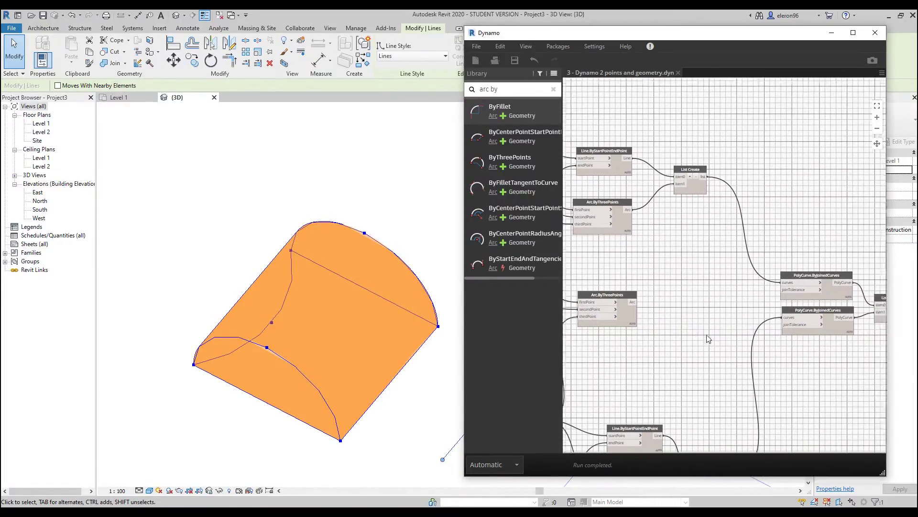
pyautogui.click(769, 271)
pyautogui.scroll(2, 769, 270)
pyautogui.rightClick(807, 277)
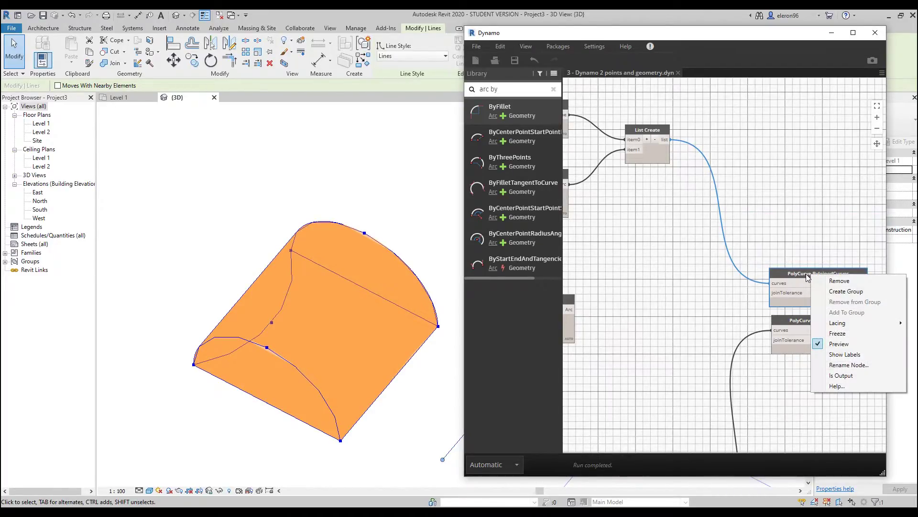
pyautogui.click(643, 318)
# Search the library for "polyc" and place a PolyCurve.ByJoinedCurves node beside the new Arc.ByThreePoints node
pyautogui.moveTo(512, 92); pyautogui.dragTo(446, 93)
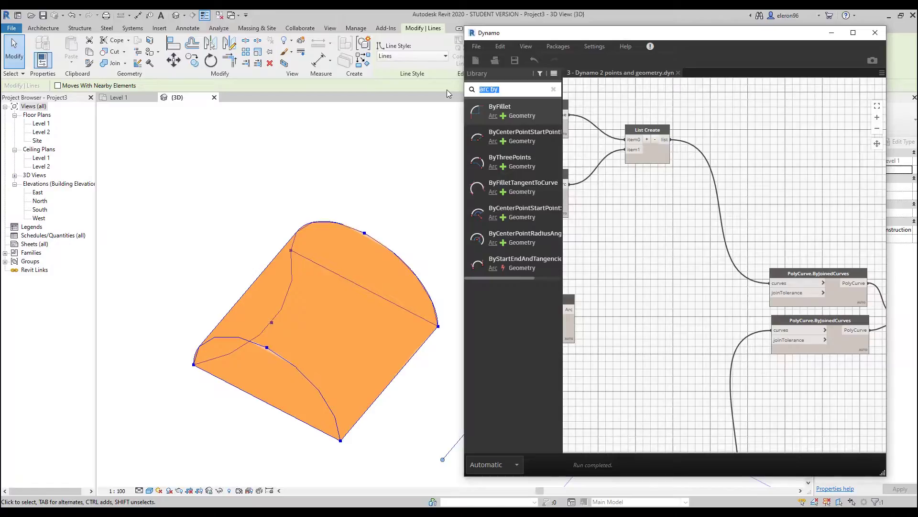
pyautogui.write('polyc')
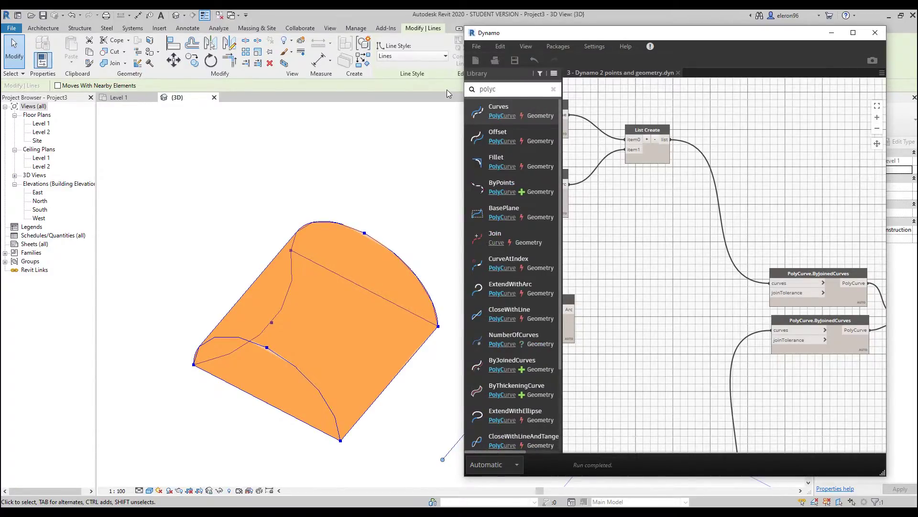
pyautogui.moveTo(532, 265)
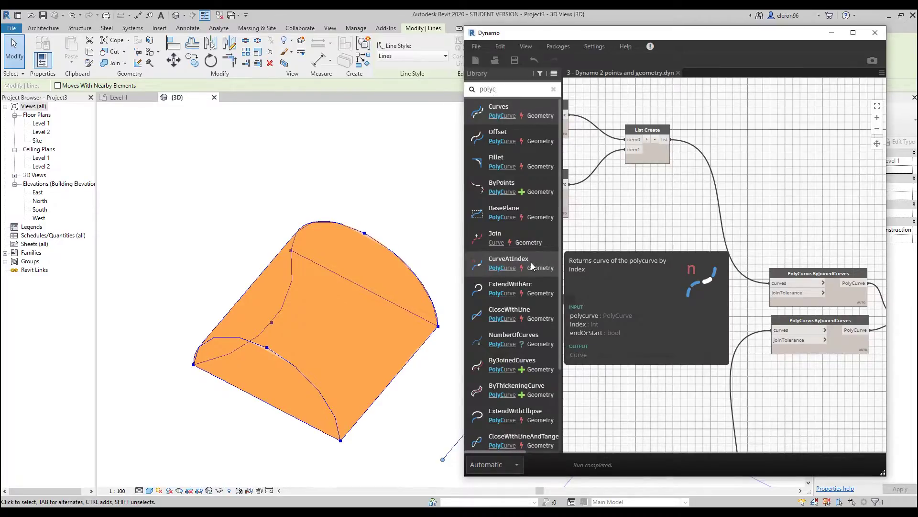
pyautogui.scroll(-2, 534, 333)
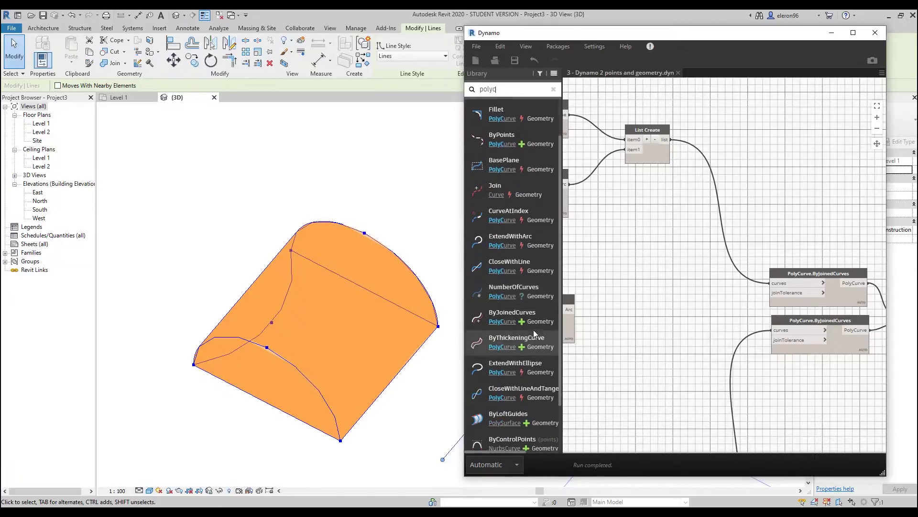
pyautogui.click(538, 311)
pyautogui.moveTo(749, 276); pyautogui.dragTo(600, 294)
pyautogui.moveTo(572, 316); pyautogui.dragTo(655, 301, button='middle')
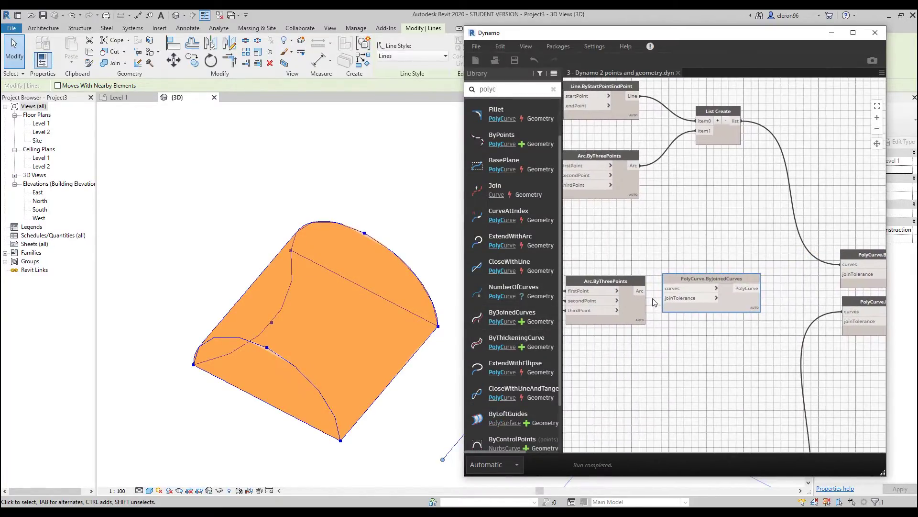
# Connect the new arc to the new PolyCurve.ByJoinedCurves node's curves input and move that node above the two existing PolyCurve nodes
pyautogui.click(640, 290)
pyautogui.click(664, 288)
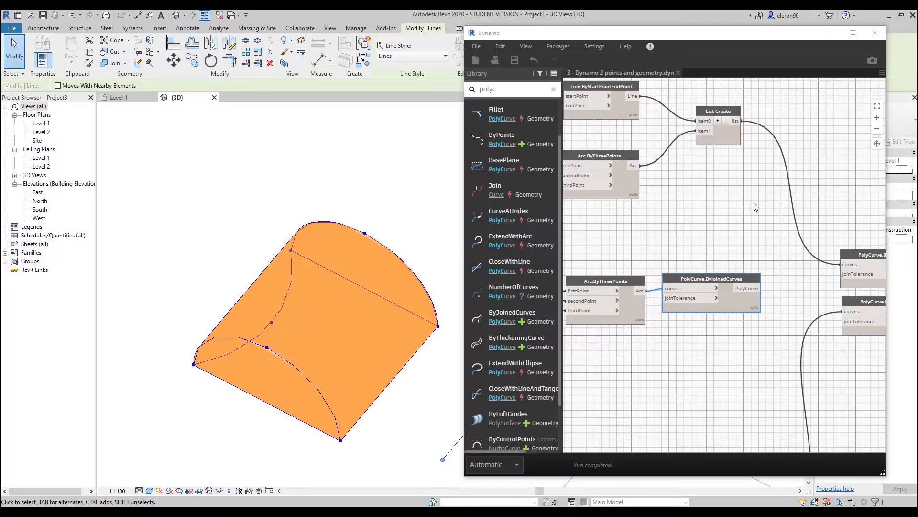
pyautogui.scroll(-5, 749, 229)
pyautogui.moveTo(640, 263); pyautogui.dragTo(785, 215)
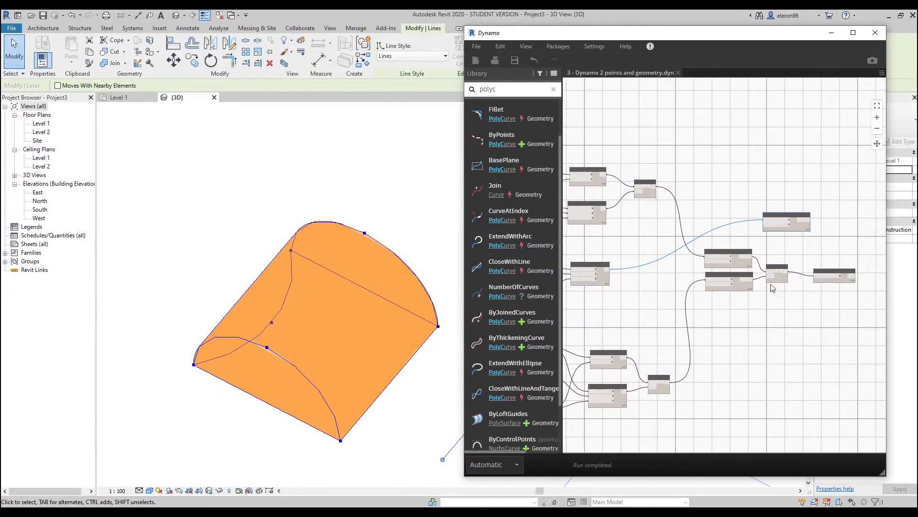
pyautogui.scroll(5, 739, 251)
pyautogui.moveTo(852, 161); pyautogui.dragTo(682, 194)
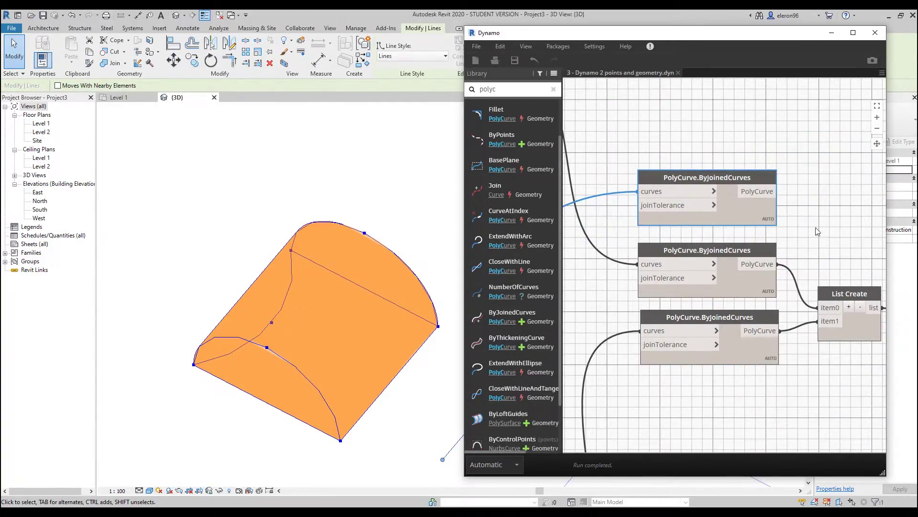
# Try adding a third input to the List Create node feeding Solid.ByLoft and connecting the new PolyCurve to item2
pyautogui.scroll(-4, 679, 220)
pyautogui.scroll(3, 773, 247)
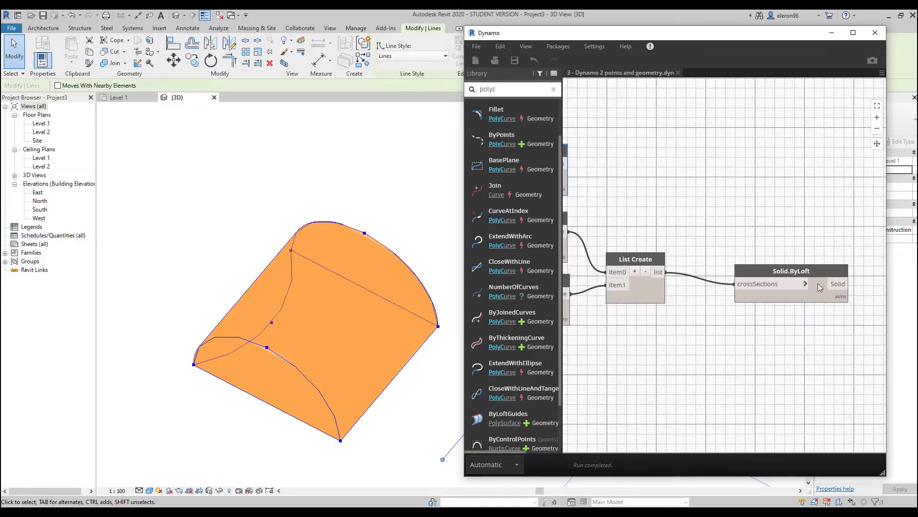
pyautogui.moveTo(795, 283)
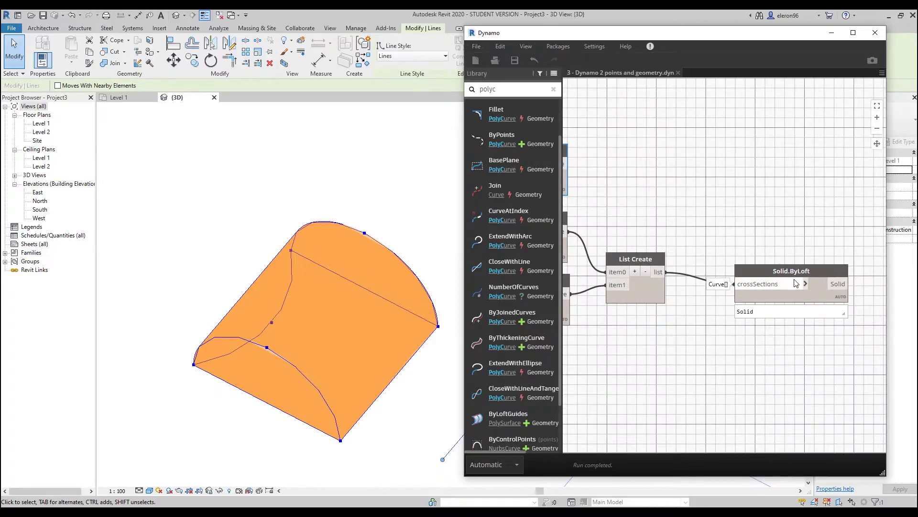
pyautogui.moveTo(641, 276); pyautogui.dragTo(750, 290, button='middle')
pyautogui.click(744, 285)
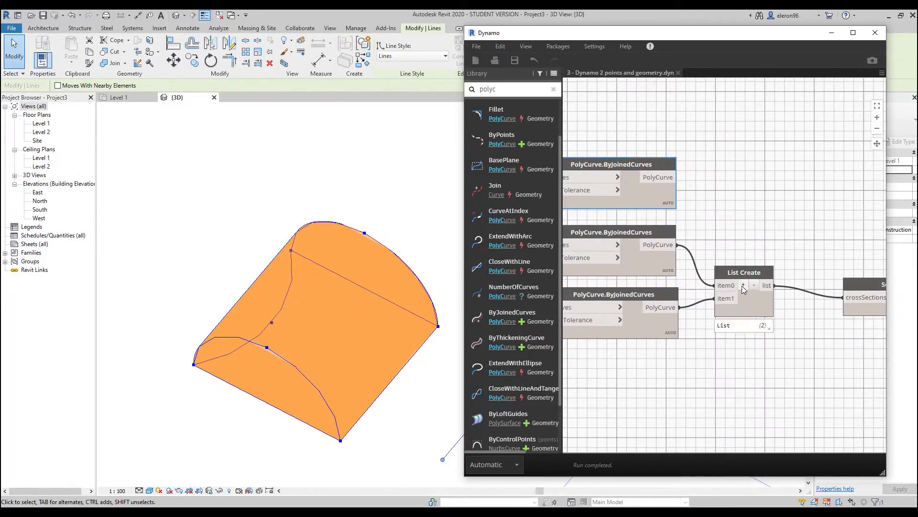
pyautogui.moveTo(678, 177); pyautogui.dragTo(716, 311)
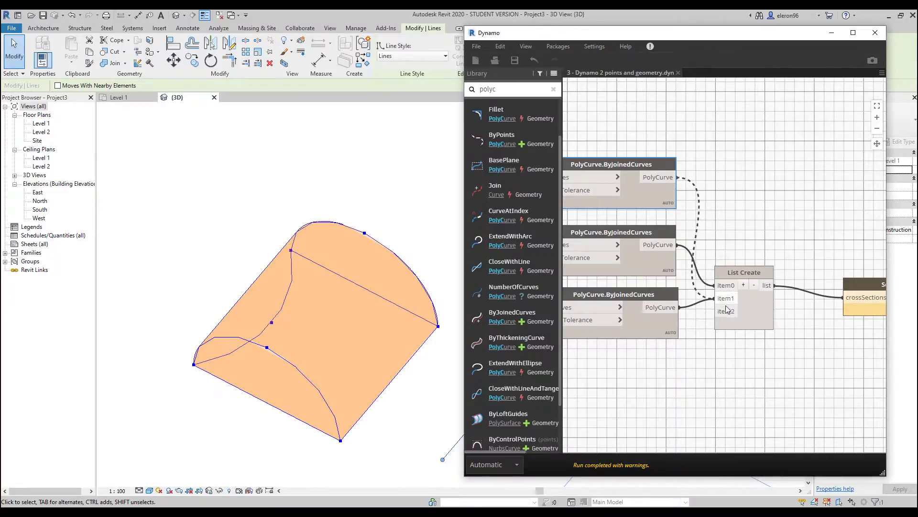
pyautogui.click(727, 312)
pyautogui.click(783, 350)
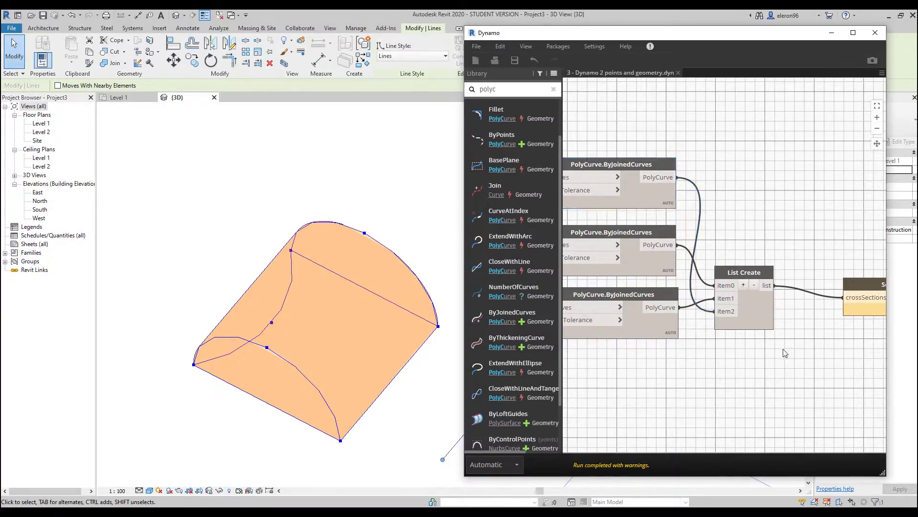
# Disconnect the new PolyCurve from the List Create node and remove its item2 input
pyautogui.click(716, 311)
pyautogui.click(701, 355)
pyautogui.click(754, 285)
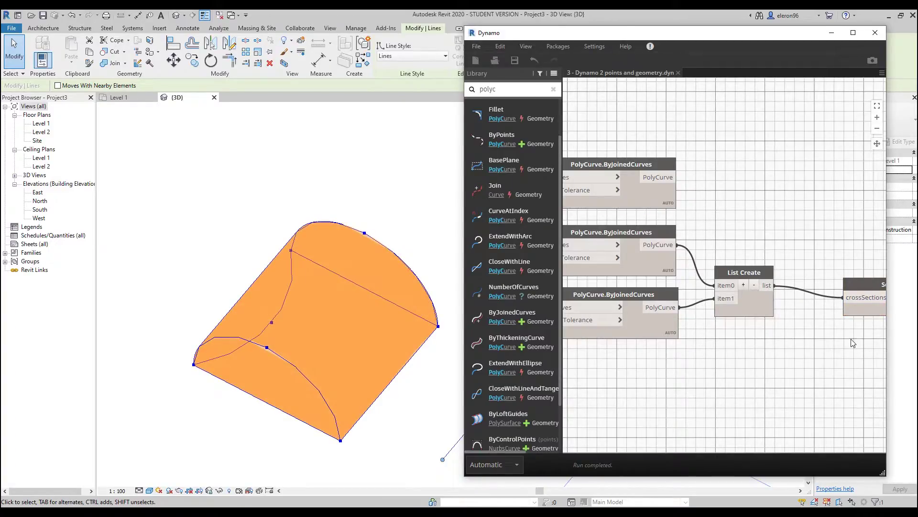
# Disconnect the List Create output from the existing Solid.ByLoft node's crossSections input
pyautogui.moveTo(850, 338); pyautogui.dragTo(721, 328, button='middle')
pyautogui.click(715, 288)
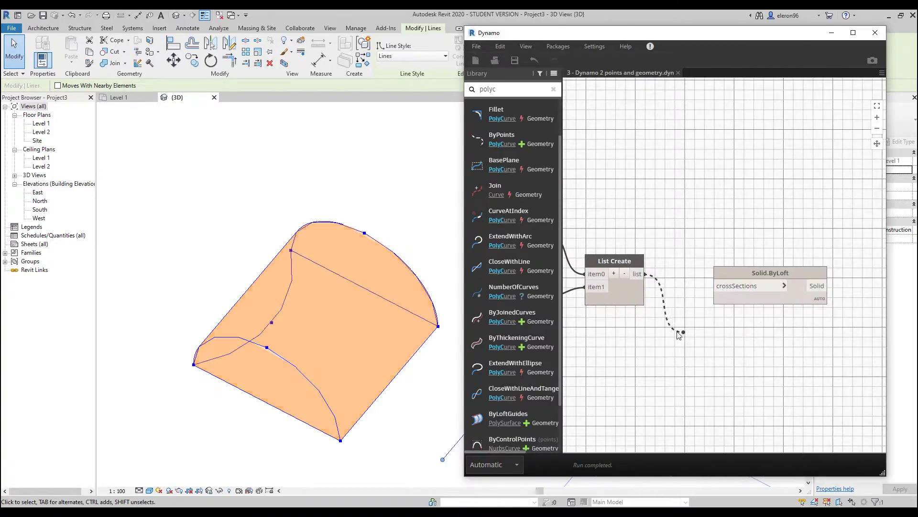
pyautogui.click(680, 327)
# Search the library for "solid by loft" and place the Solid.ByLoft variant with guideCurves above the existing Solid.ByLoft node
pyautogui.moveTo(511, 90); pyautogui.dragTo(435, 86)
pyautogui.write('solid by loft')
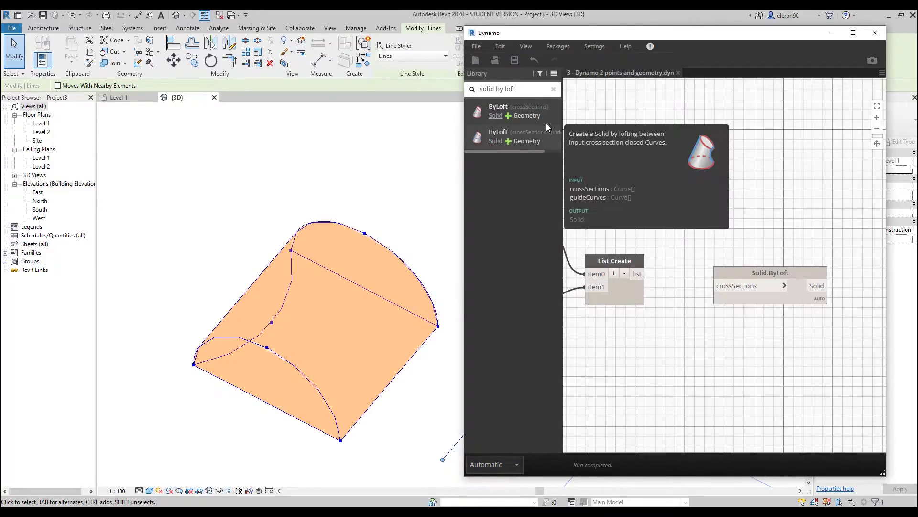
pyautogui.moveTo(555, 132)
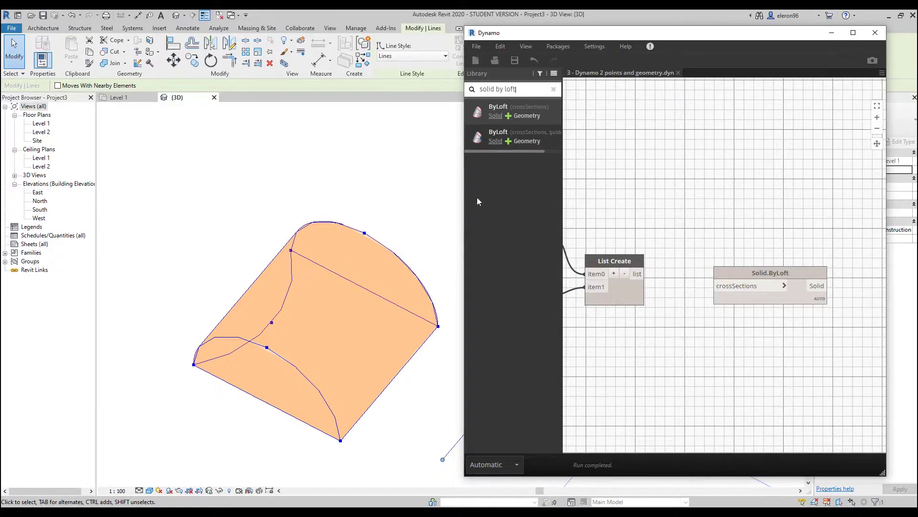
pyautogui.click(536, 134)
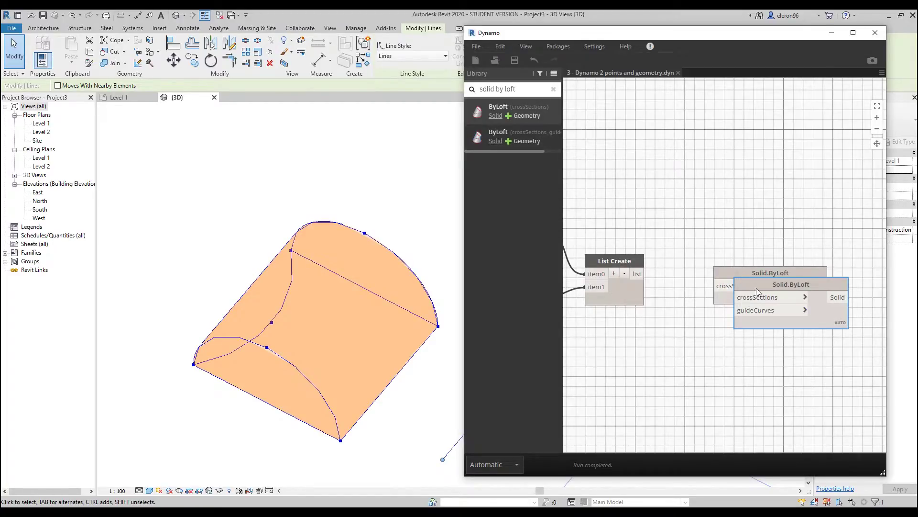
pyautogui.moveTo(757, 288); pyautogui.dragTo(735, 188)
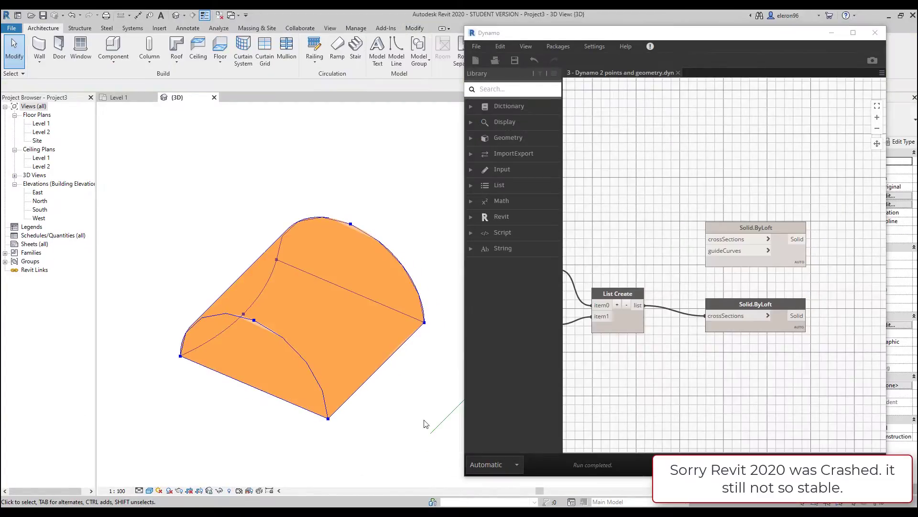
# Connect List Create to the new Solid.ByLoft node's crossSections and the uppermost PolyCurve.ByJoinedCurves node to its guideCurves input
pyautogui.moveTo(643, 305); pyautogui.dragTo(707, 240)
pyautogui.moveTo(627, 257); pyautogui.dragTo(697, 275, button='middle')
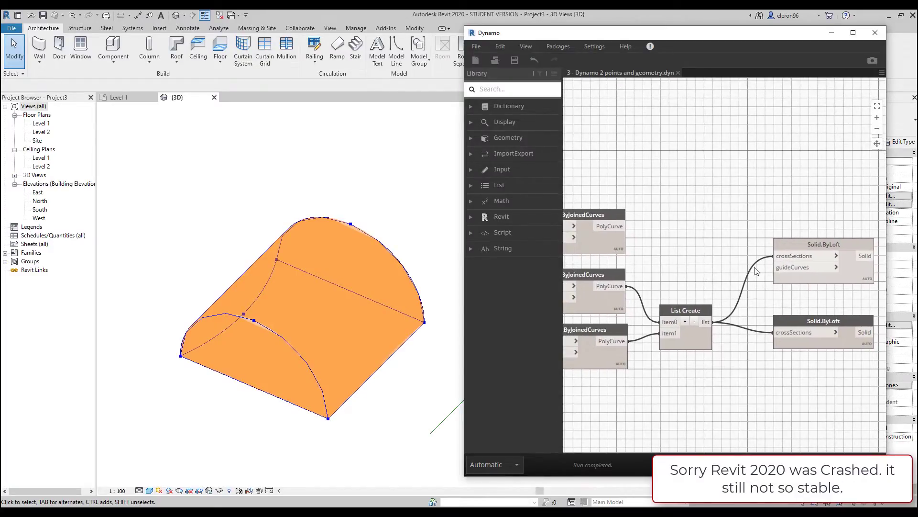
pyautogui.click(607, 226)
pyautogui.moveTo(672, 231); pyautogui.dragTo(800, 271)
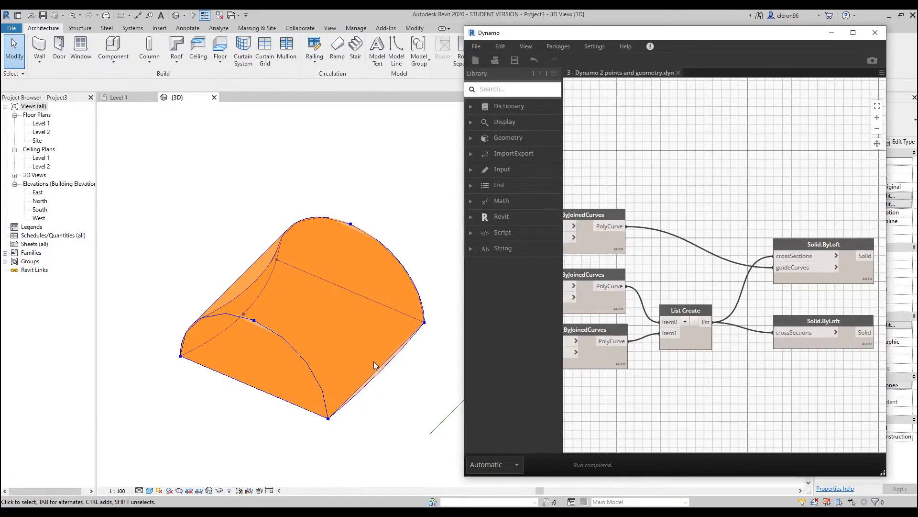
# Set the Number node feeding the x coordinate of the guide arc's midpoint to 2
pyautogui.keyDown('shift'); pyautogui.moveTo(303, 339); pyautogui.dragTo(347, 354, button='middle'); pyautogui.keyUp('shift')
pyautogui.click(424, 390)
pyautogui.keyDown('shift'); pyautogui.moveTo(341, 400); pyautogui.dragTo(317, 447, button='middle'); pyautogui.keyUp('shift')
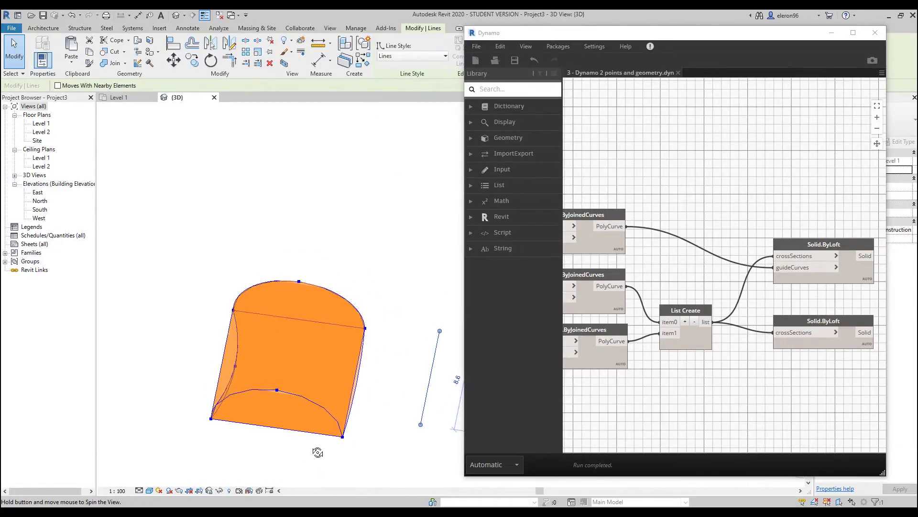
pyautogui.scroll(-5, 710, 288)
pyautogui.scroll(8, 710, 288)
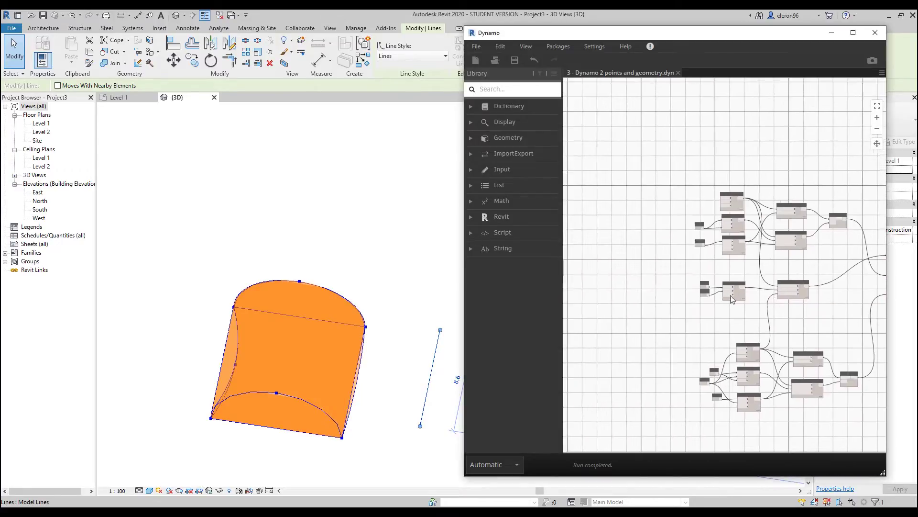
pyautogui.doubleClick(631, 267)
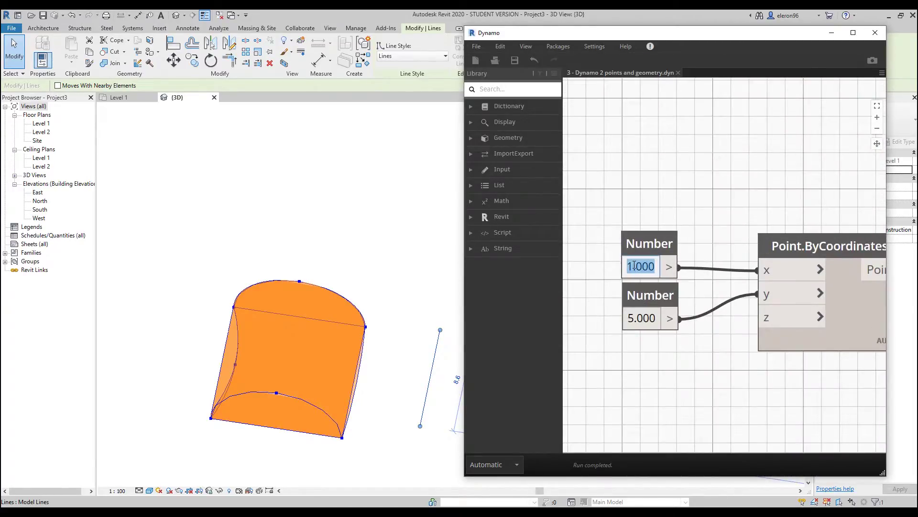
pyautogui.moveTo(632, 266); pyautogui.dragTo(616, 267)
pyautogui.write('2')
# Set the x coordinate of the guide arc's midpoint to 3000
pyautogui.doubleClick(633, 267)
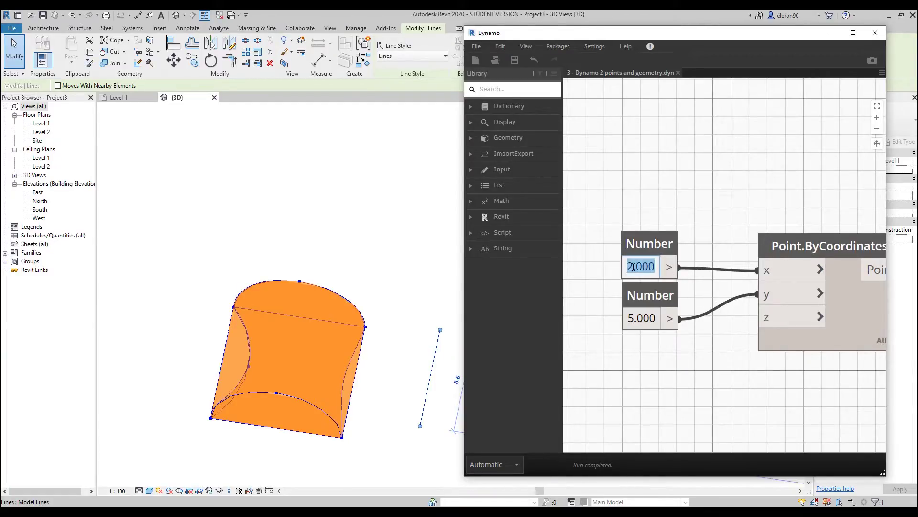
pyautogui.moveTo(632, 267); pyautogui.dragTo(610, 268)
pyautogui.write('3000')
pyautogui.press('Return')
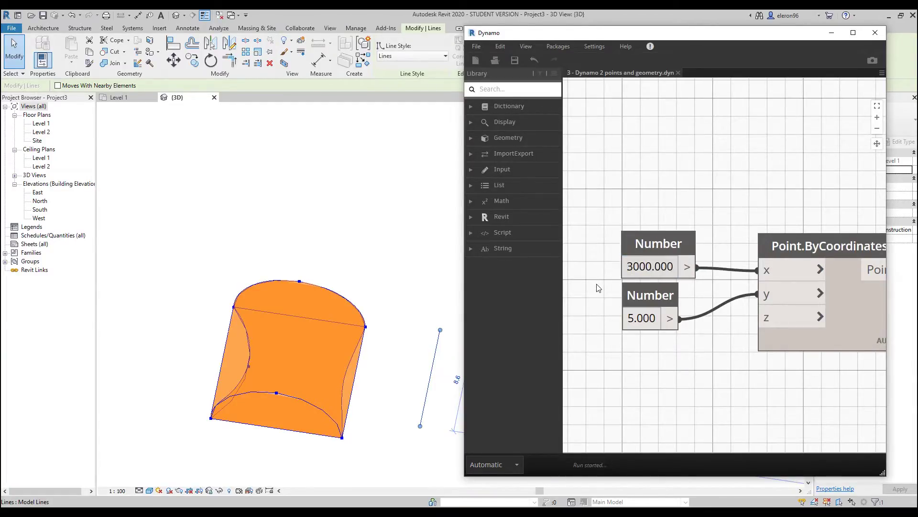
# Change the x coordinate of the guide arc's midpoint to 3 and inspect the lofted solid in the 3D view
pyautogui.doubleClick(650, 267)
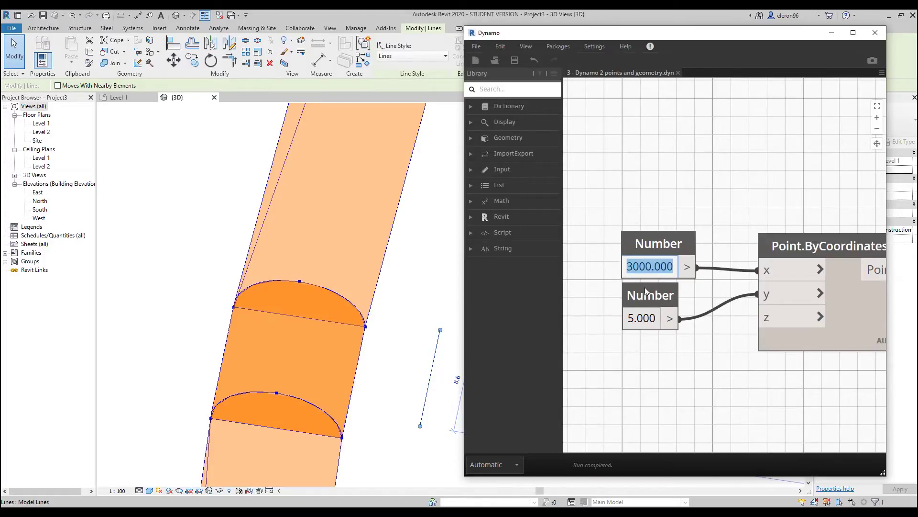
pyautogui.write('3')
pyautogui.press('Return')
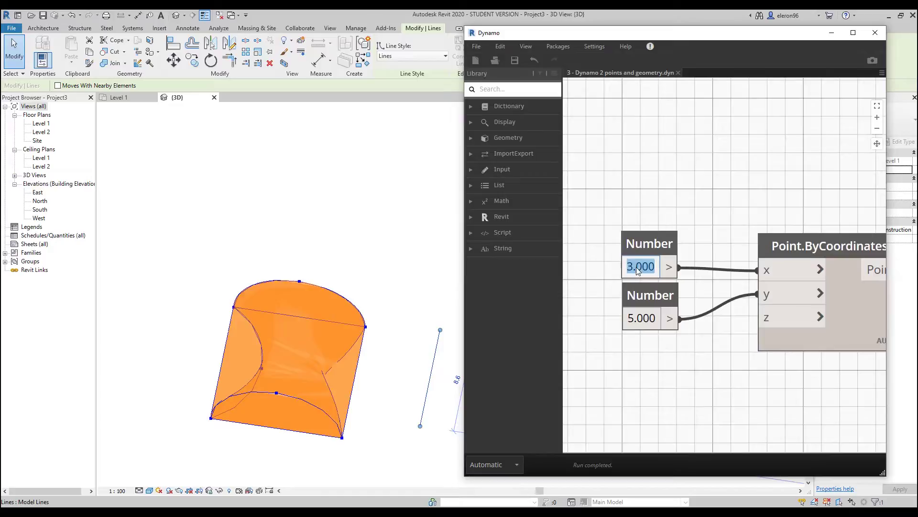
pyautogui.keyDown('shift'); pyautogui.moveTo(269, 382); pyautogui.dragTo(269, 364, button='middle'); pyautogui.keyUp('shift')
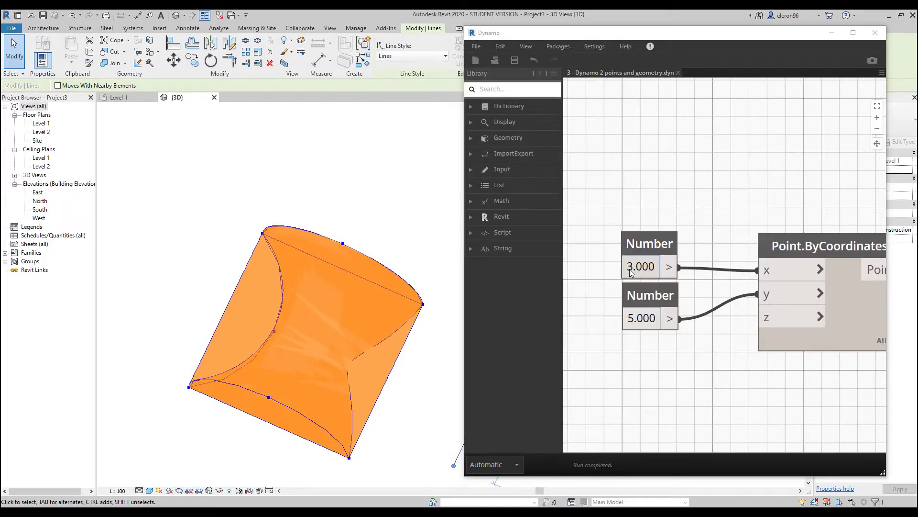
# Set the x coordinate of the guide arc's midpoint back to 1
pyautogui.moveTo(630, 269); pyautogui.dragTo(622, 266)
pyautogui.write('1')
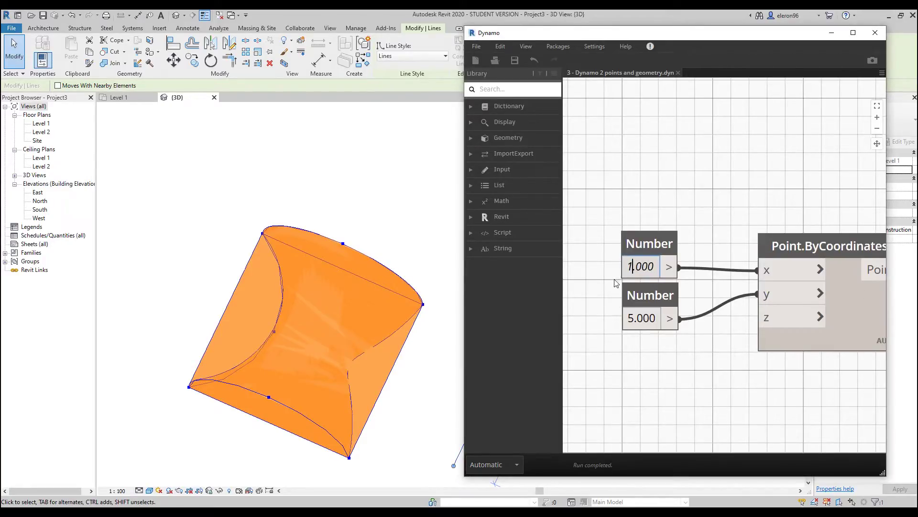
pyautogui.click(614, 286)
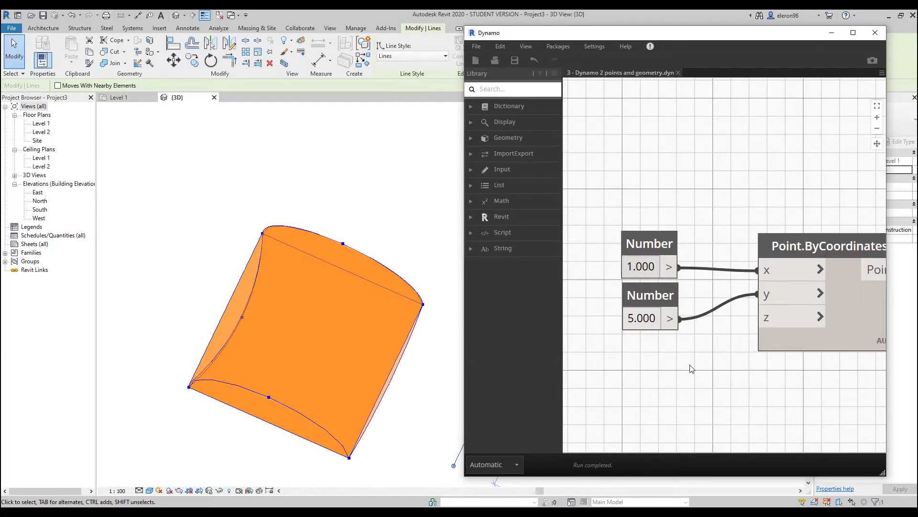
pyautogui.scroll(-5, 688, 369)
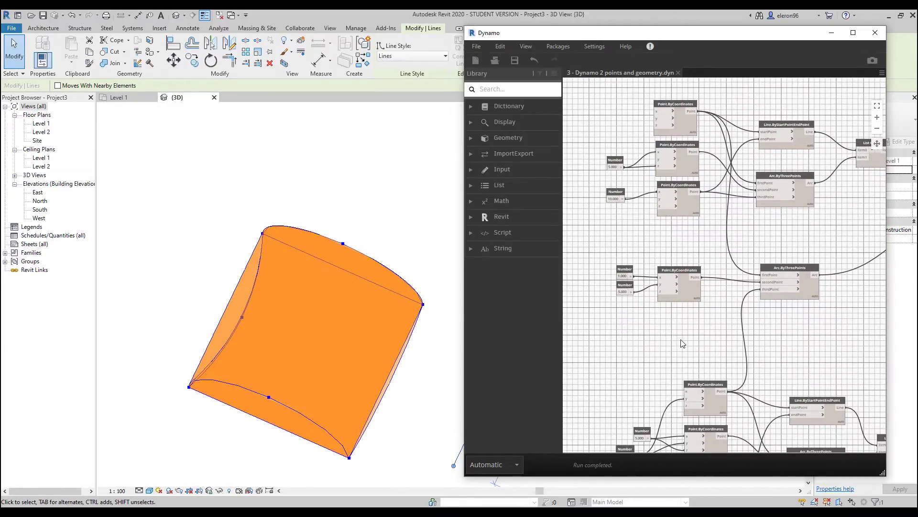
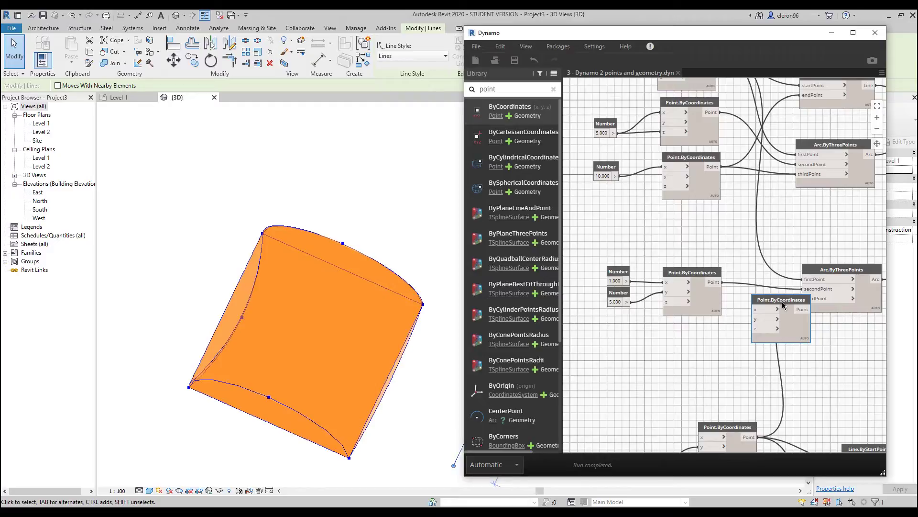
# Place the new Point.ByCoordinates node below the guide arc's midpoint node and connect the 10.000 Number to its x input
pyautogui.moveTo(783, 305); pyautogui.dragTo(694, 341)
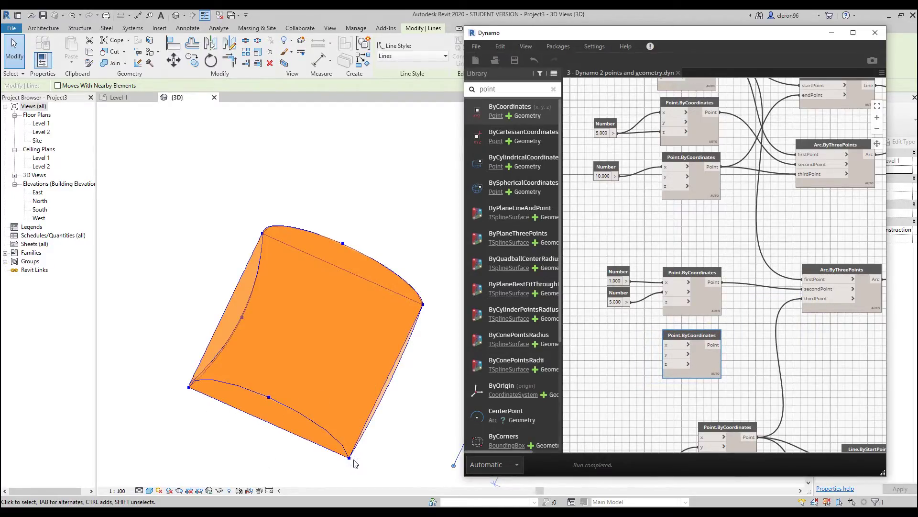
pyautogui.moveTo(629, 419); pyautogui.dragTo(683, 228, button='middle')
pyautogui.scroll(3, 744, 343)
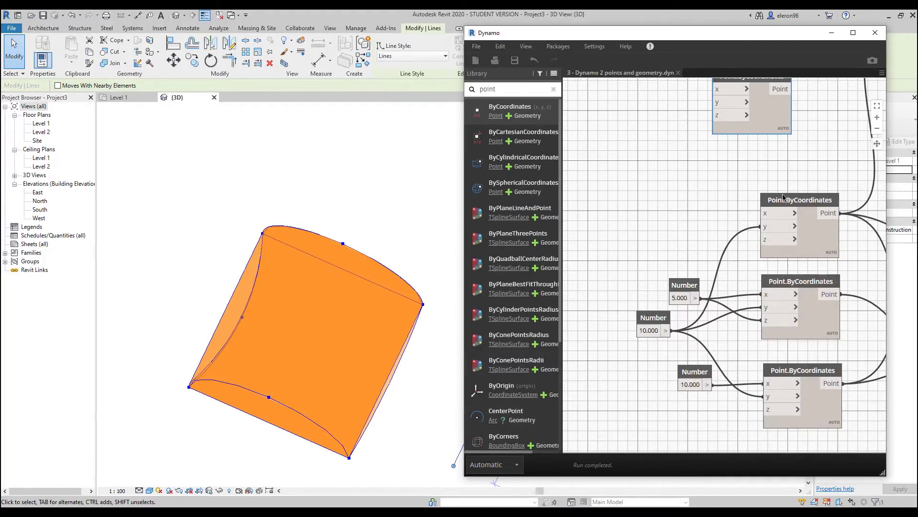
pyautogui.moveTo(692, 372); pyautogui.dragTo(689, 375)
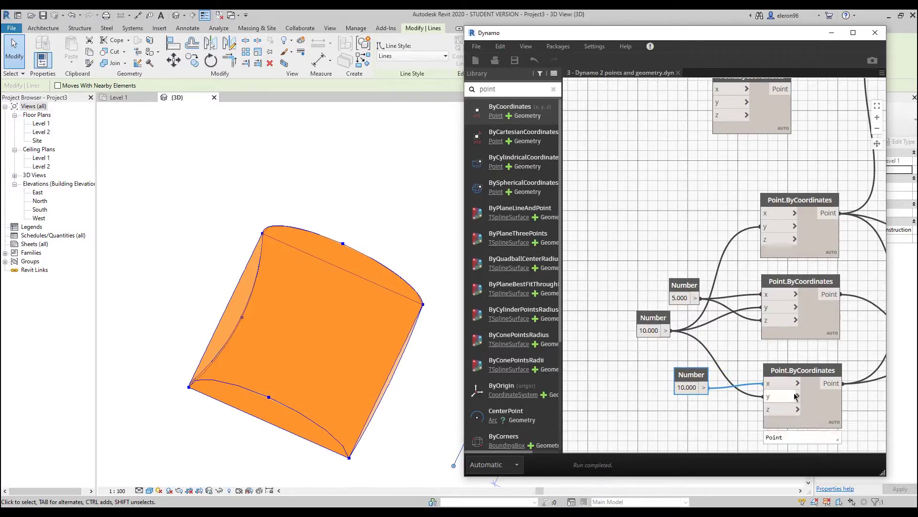
pyautogui.moveTo(734, 357)
pyautogui.mouseDown(button='middle')
pyautogui.moveTo(677, 341)
pyautogui.moveTo(658, 374)
pyautogui.moveTo(658, 430)
pyautogui.mouseUp(button='middle')
pyautogui.moveTo(670, 139); pyautogui.dragTo(658, 360, button='middle')
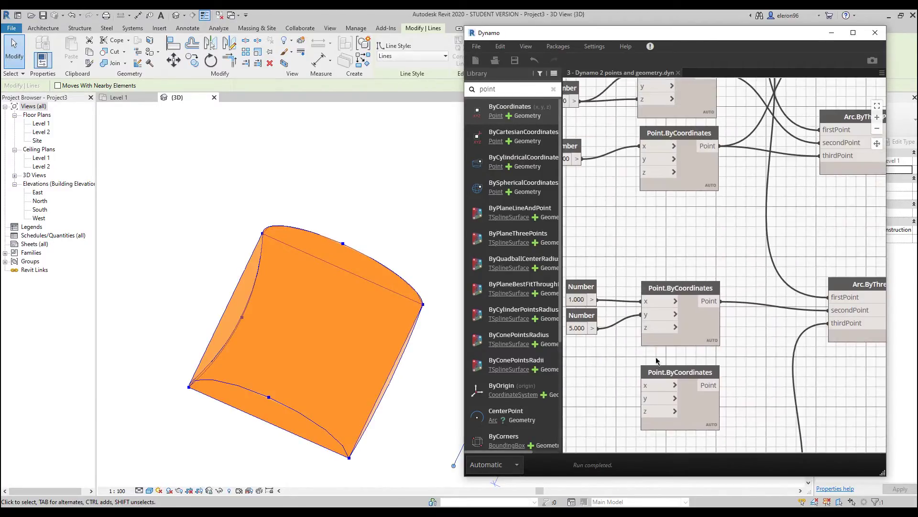
pyautogui.moveTo(664, 171)
pyautogui.mouseDown(button='middle')
pyautogui.moveTo(674, 299)
pyautogui.moveTo(691, 354)
pyautogui.mouseUp(button='middle')
pyautogui.moveTo(620, 372); pyautogui.dragTo(658, 353, button='middle')
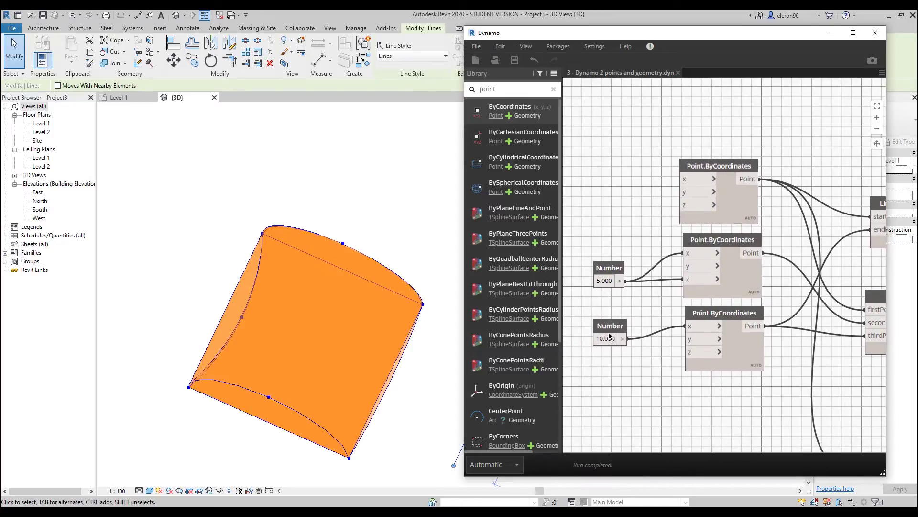
pyautogui.moveTo(660, 405); pyautogui.dragTo(677, 272, button='middle')
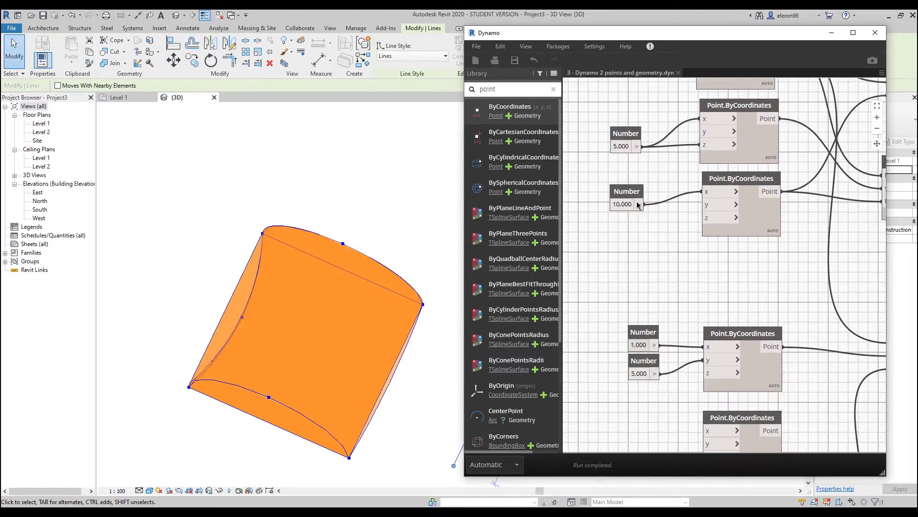
pyautogui.click(645, 207)
pyautogui.click(704, 430)
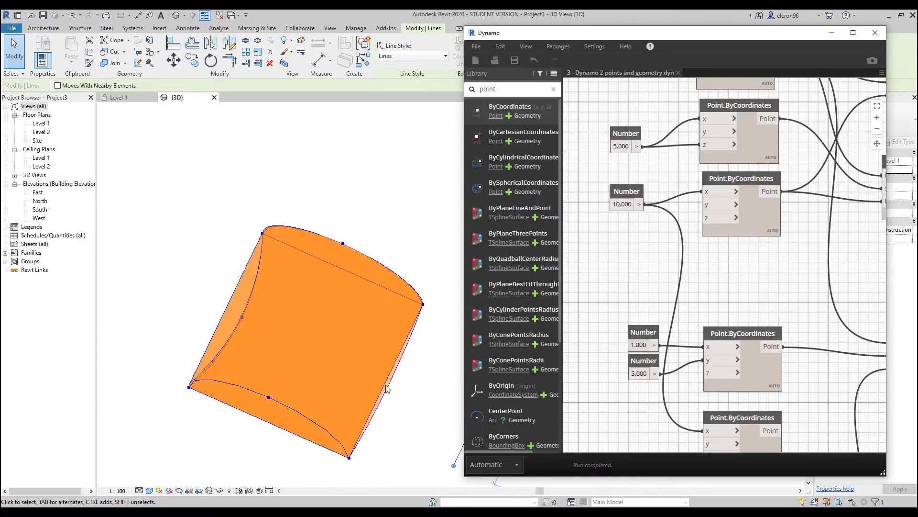
# Move the 1.000 and 5.000 Number nodes away from the point nodes and connect 5.000 to the new point's y input
pyautogui.moveTo(664, 355); pyautogui.dragTo(664, 281, button='middle')
pyautogui.click(643, 238)
pyautogui.moveTo(643, 237); pyautogui.dragTo(610, 322)
pyautogui.moveTo(639, 283); pyautogui.dragTo(598, 274)
pyautogui.click(626, 316)
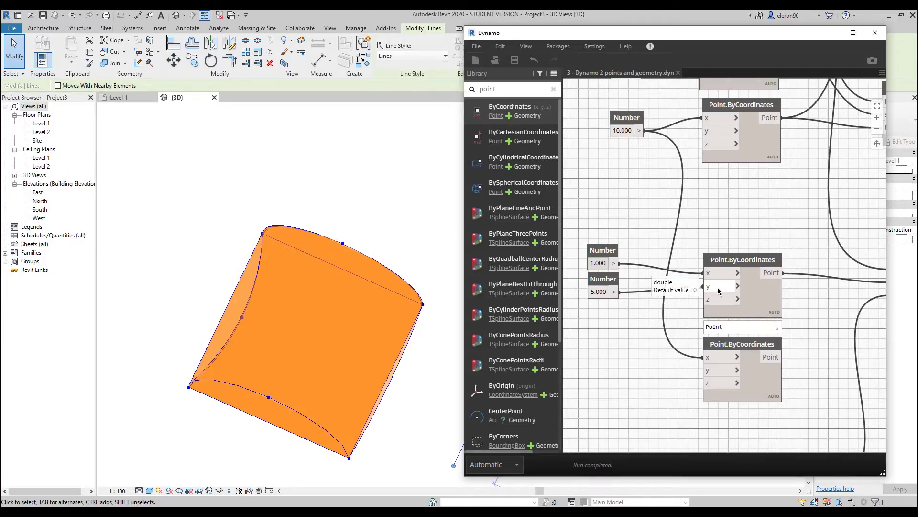
pyautogui.moveTo(616, 292)
pyautogui.mouseDown()
pyautogui.moveTo(693, 375)
pyautogui.moveTo(703, 370)
pyautogui.mouseUp()
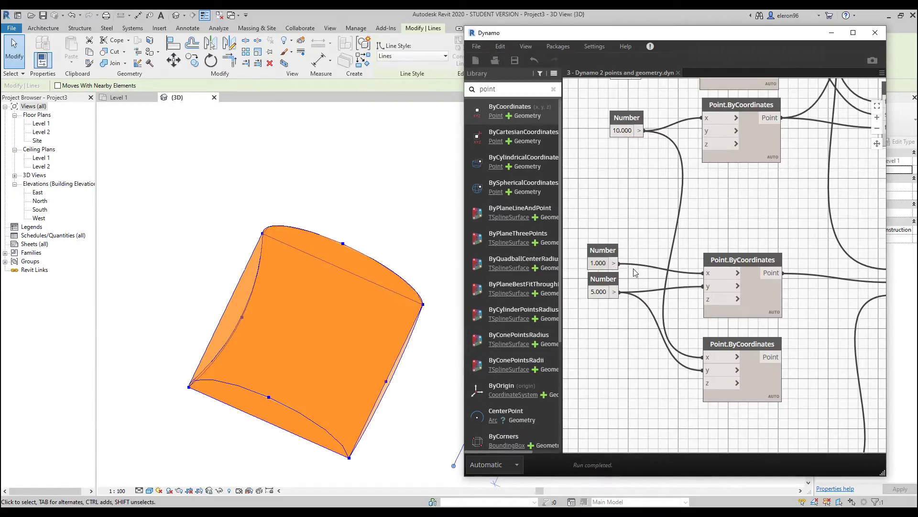
pyautogui.moveTo(617, 263); pyautogui.dragTo(691, 382)
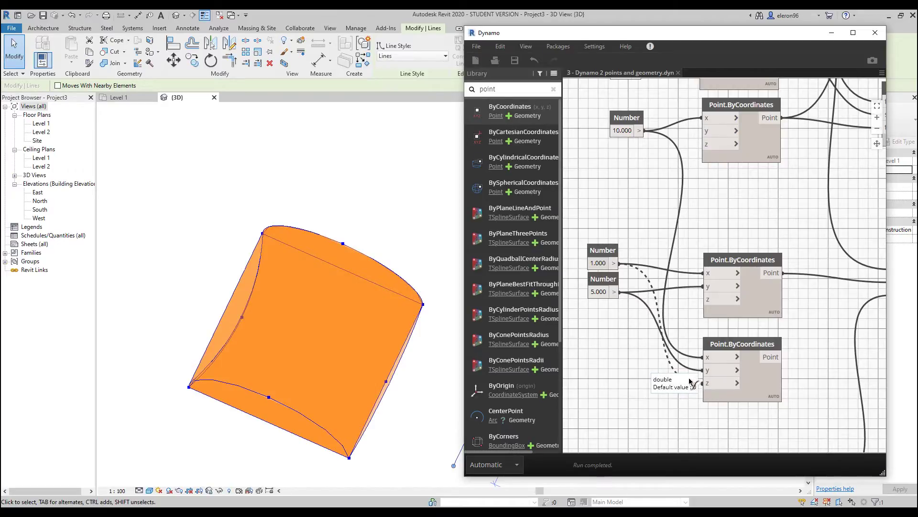
pyautogui.click(641, 240)
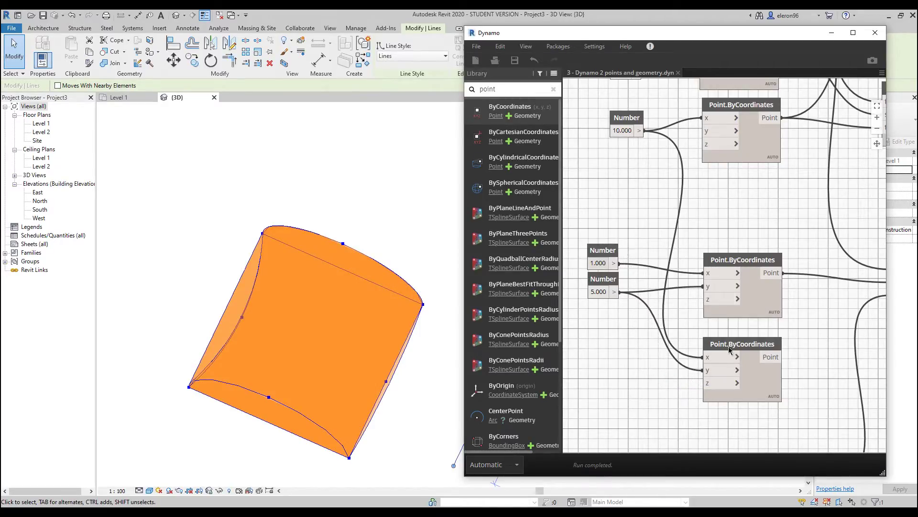
pyautogui.moveTo(604, 284); pyautogui.dragTo(605, 293)
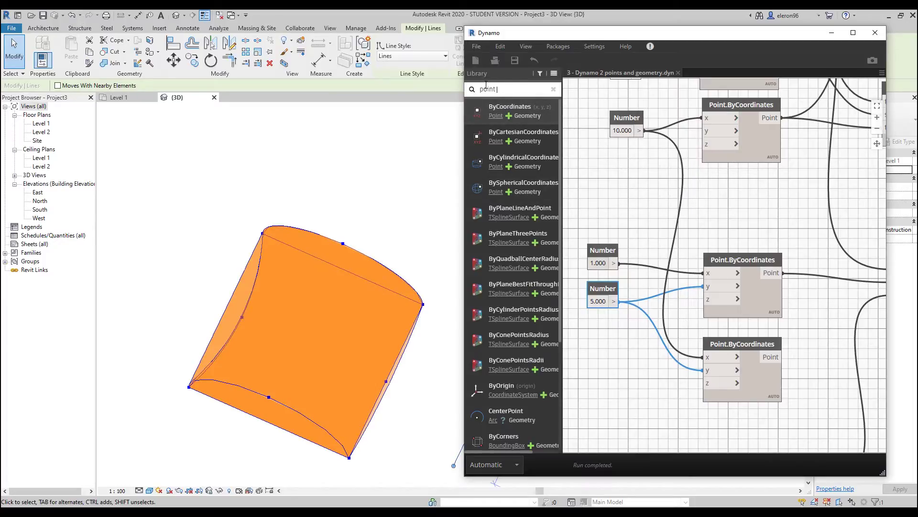
# Add a subtraction operator node from the Math operators and place it below the 5.000 Number node
pyautogui.click(553, 89)
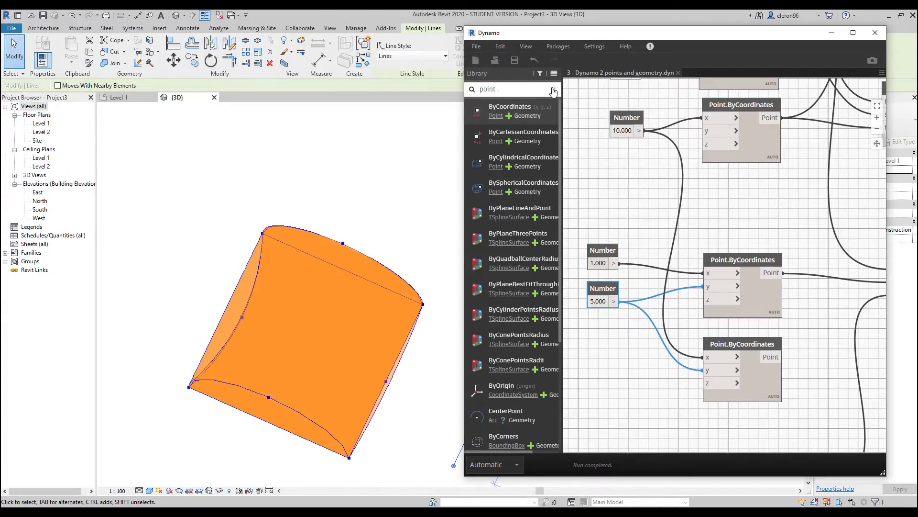
pyautogui.click(471, 200)
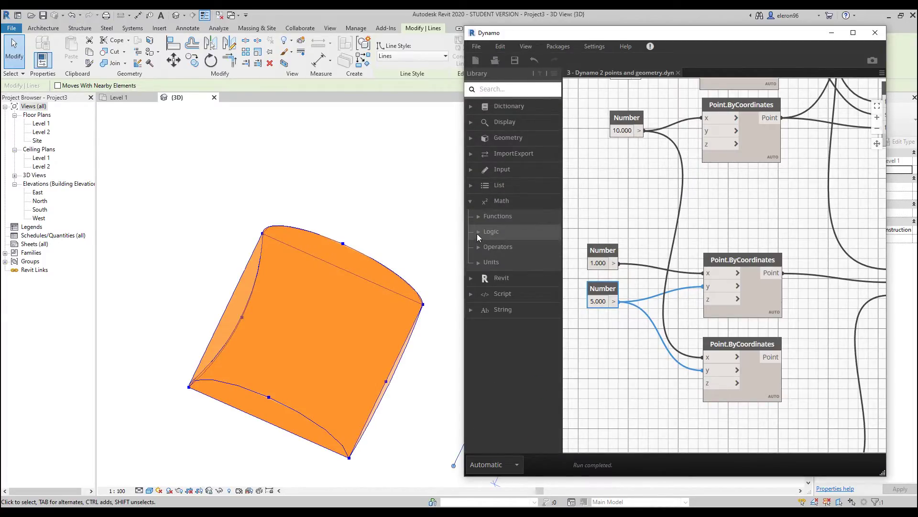
pyautogui.click(477, 233)
pyautogui.click(478, 246)
pyautogui.click(478, 246)
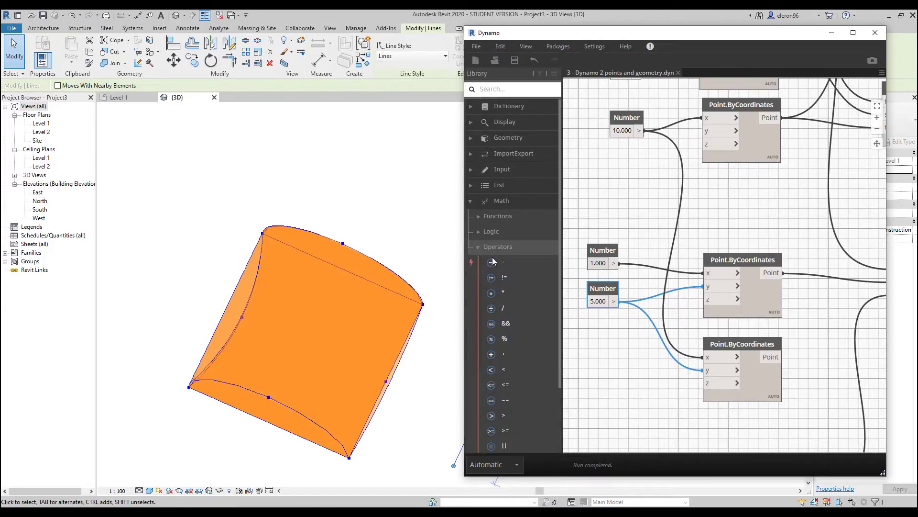
pyautogui.click(493, 261)
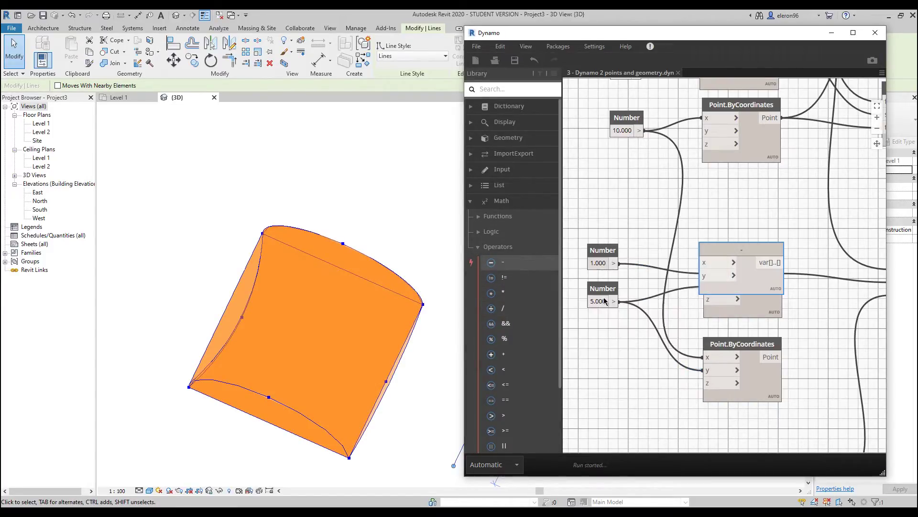
pyautogui.moveTo(724, 270); pyautogui.dragTo(608, 388)
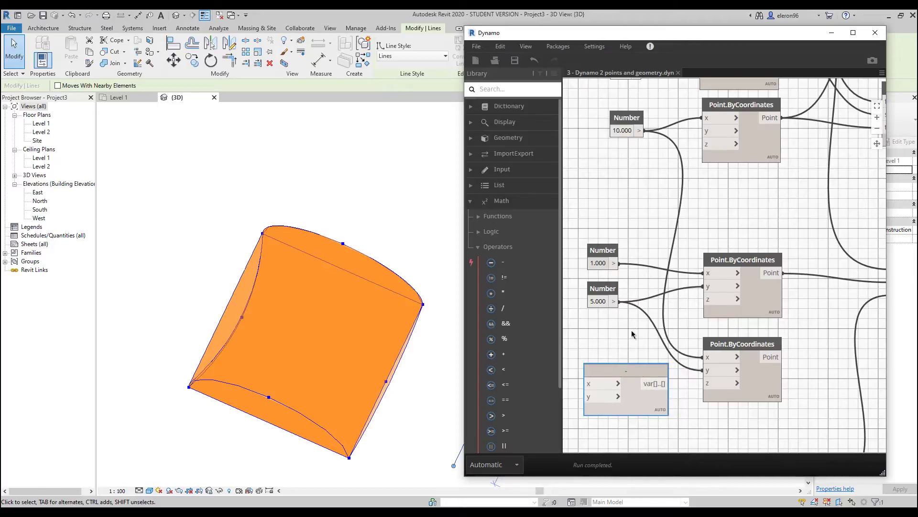
# Connect the 10.000 Number to the subtraction node's x input and the 1.000 Number to its y input
pyautogui.moveTo(626, 210); pyautogui.dragTo(701, 182, button='middle')
pyautogui.click(714, 103)
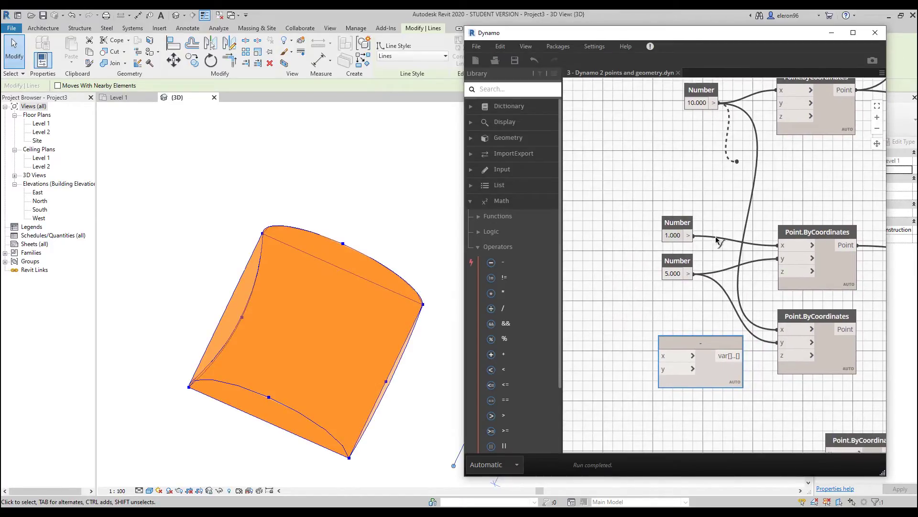
pyautogui.click(662, 356)
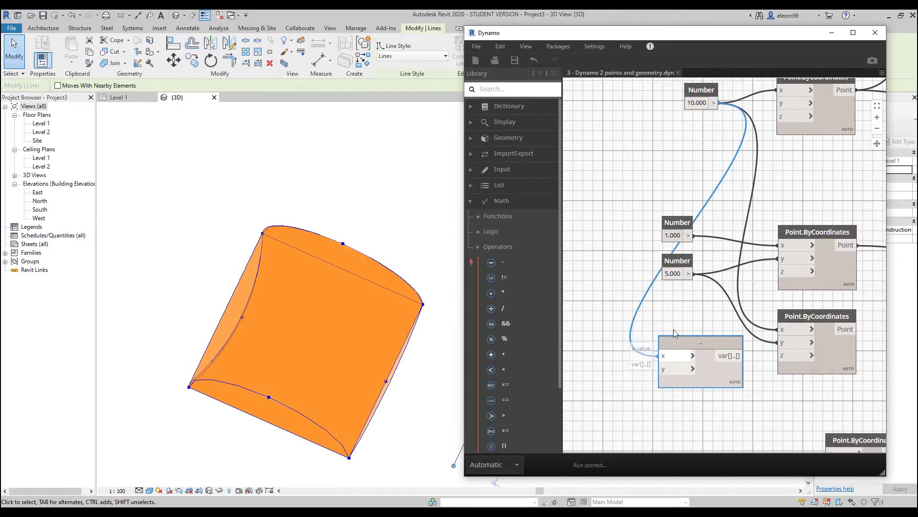
pyautogui.click(689, 235)
pyautogui.click(663, 369)
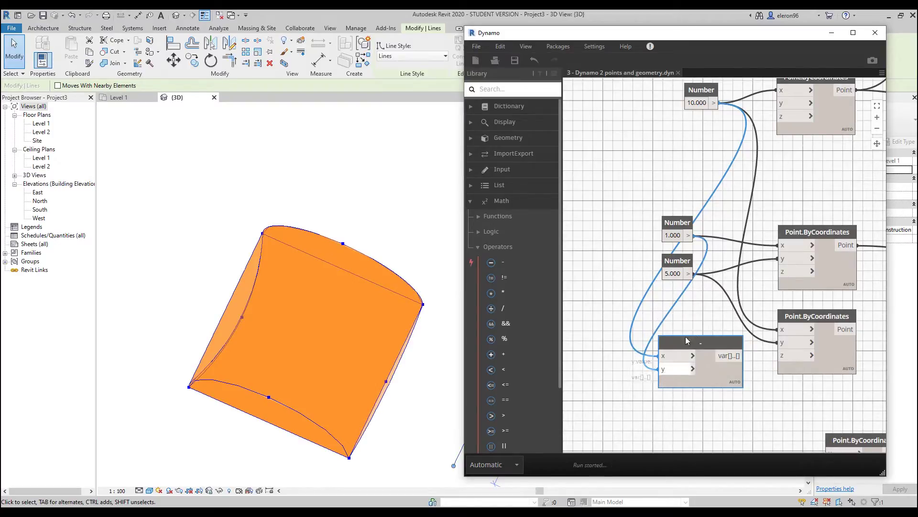
# Connect the subtraction node's output to the x input of the new Point.ByCoordinates node
pyautogui.moveTo(685, 337); pyautogui.dragTo(599, 329, button='middle')
pyautogui.click(659, 347)
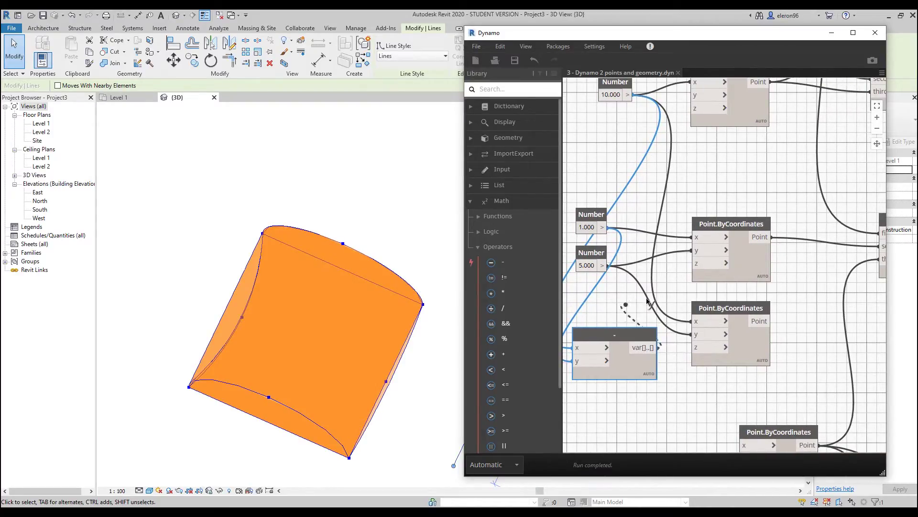
pyautogui.click(692, 321)
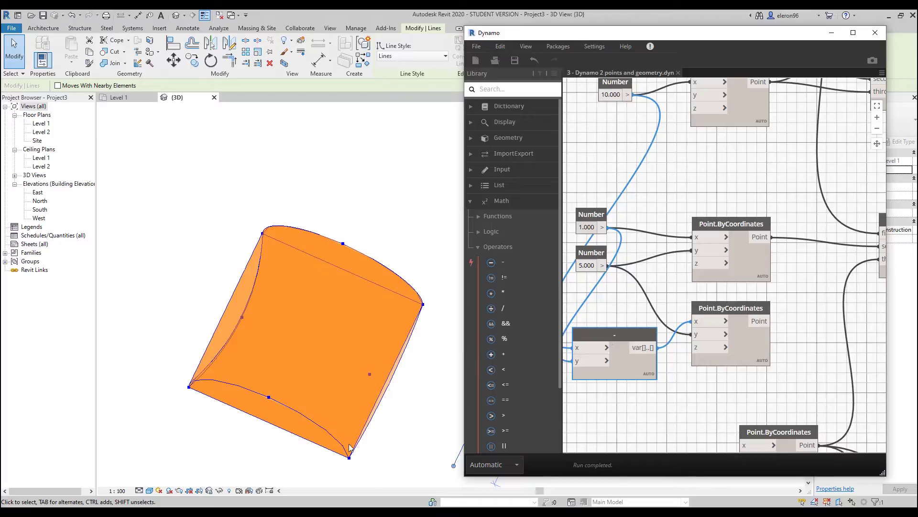
# Rearrange the 10.000, 5.000 and 1.000 Number nodes farther from the point nodes to untangle the wires
pyautogui.moveTo(624, 204); pyautogui.dragTo(685, 222, button='middle')
pyautogui.click(677, 99)
pyautogui.moveTo(602, 102); pyautogui.dragTo(590, 110)
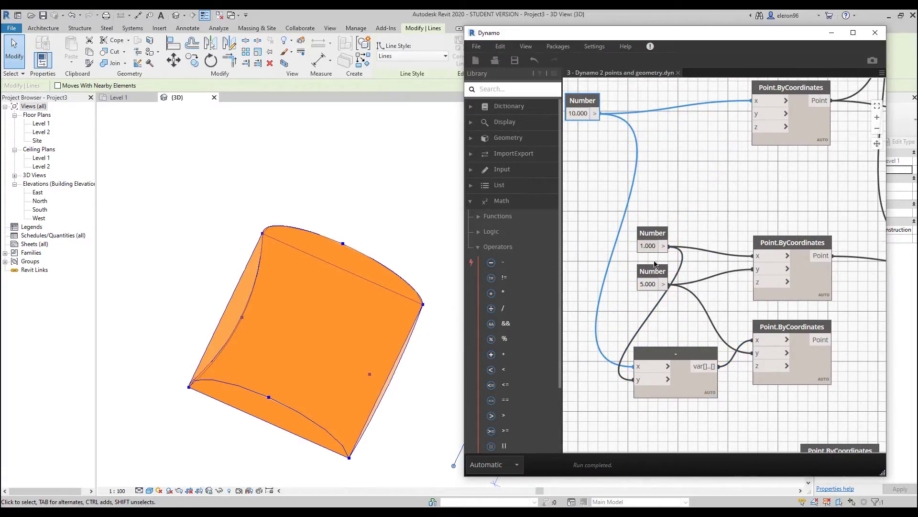
pyautogui.moveTo(656, 274); pyautogui.dragTo(633, 278)
pyautogui.moveTo(651, 239); pyautogui.dragTo(581, 239)
pyautogui.moveTo(598, 258); pyautogui.dragTo(635, 257, button='middle')
# Set the Number feeding the guide midpoint's x and the subtraction node to 2
pyautogui.click(620, 246)
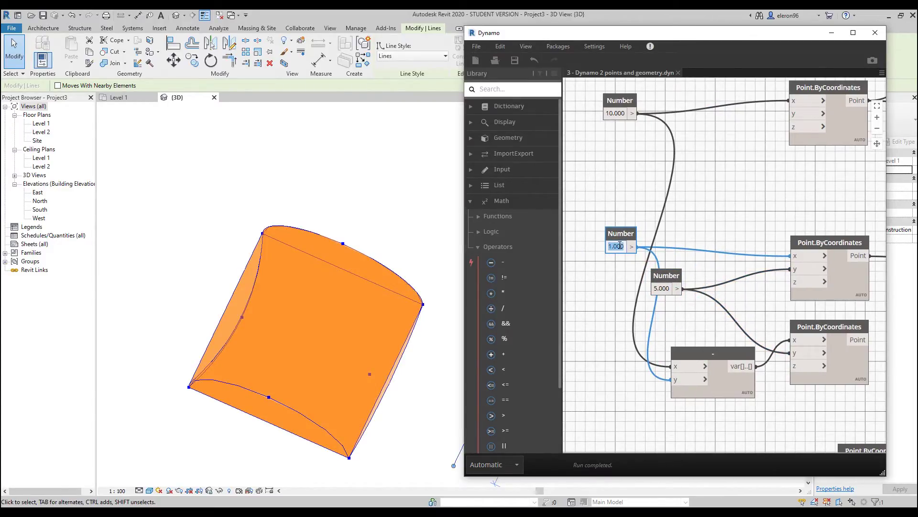
pyautogui.write('2')
pyautogui.click(741, 208)
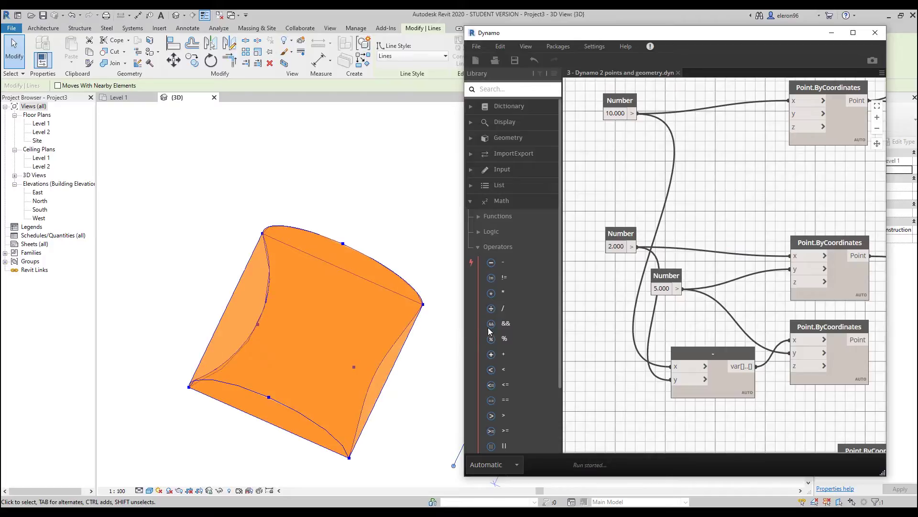
# Set the Number shared by the guide midpoint's x and the subtraction node to 3 and check the loft in Revit's 3D view
pyautogui.click(621, 245)
pyautogui.write('3')
pyautogui.press('Return')
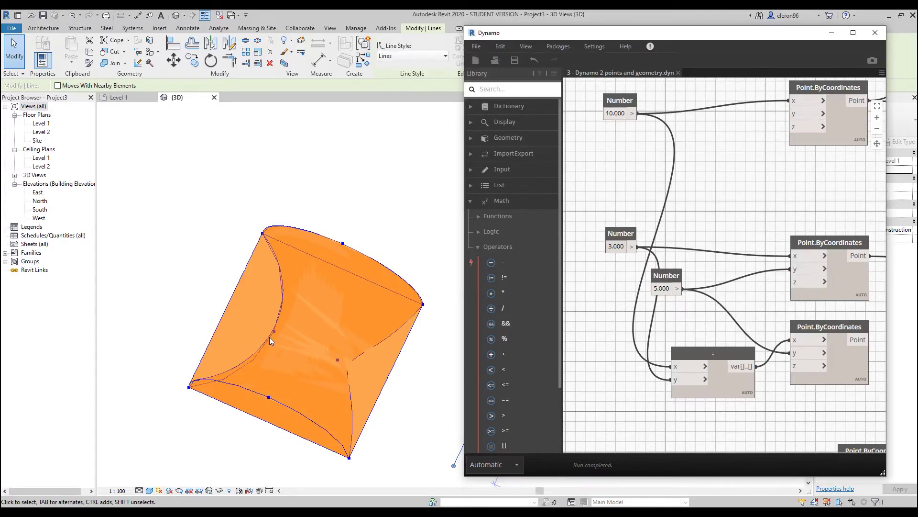
pyautogui.moveTo(412, 373); pyautogui.dragTo(353, 306, button='middle')
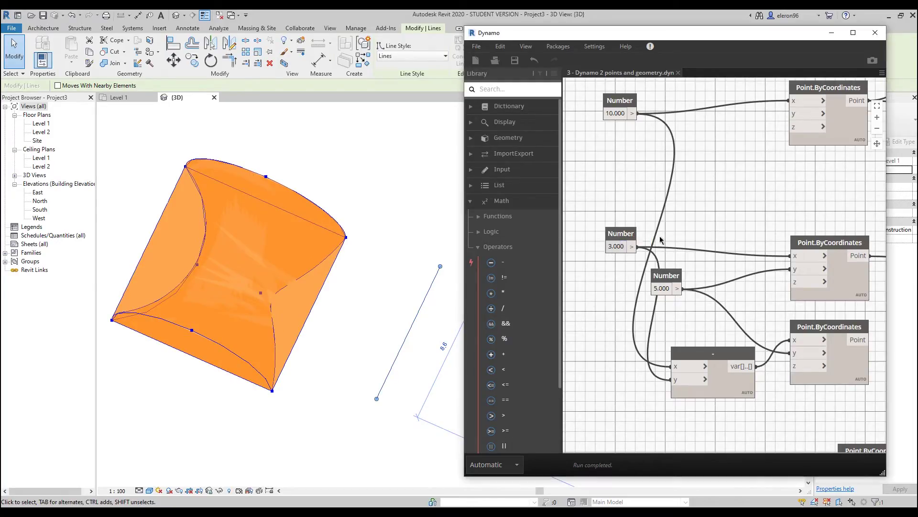
# Align the 3.000 and 5.000 Number nodes one above the other, between the 10.000 wire and the guide point nodes
pyautogui.moveTo(617, 240); pyautogui.dragTo(684, 249)
pyautogui.moveTo(666, 280); pyautogui.dragTo(689, 280)
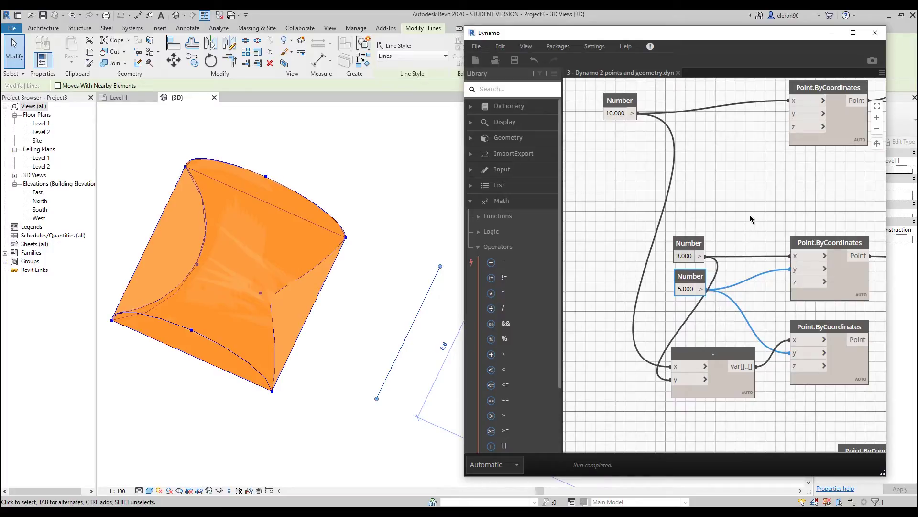
pyautogui.scroll(-5, 746, 313)
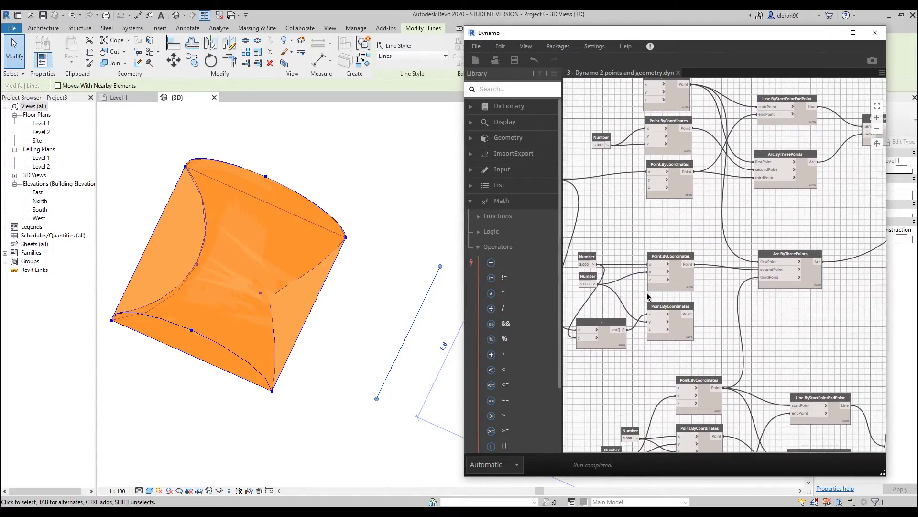
pyautogui.moveTo(648, 297); pyautogui.dragTo(713, 308, button='middle')
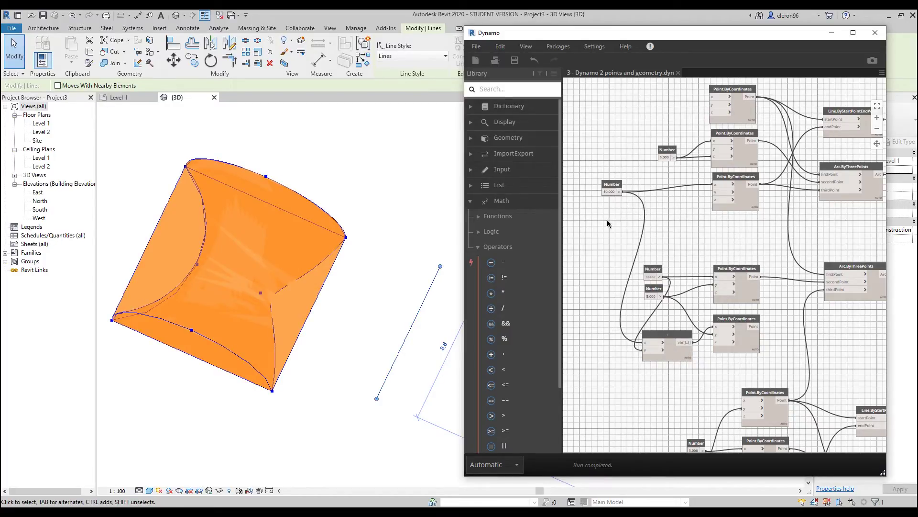
# Search the library for "arc", add another Arc.ByThreePoints node and place it below the existing guide arc node
pyautogui.moveTo(730, 252); pyautogui.dragTo(703, 242, button='middle')
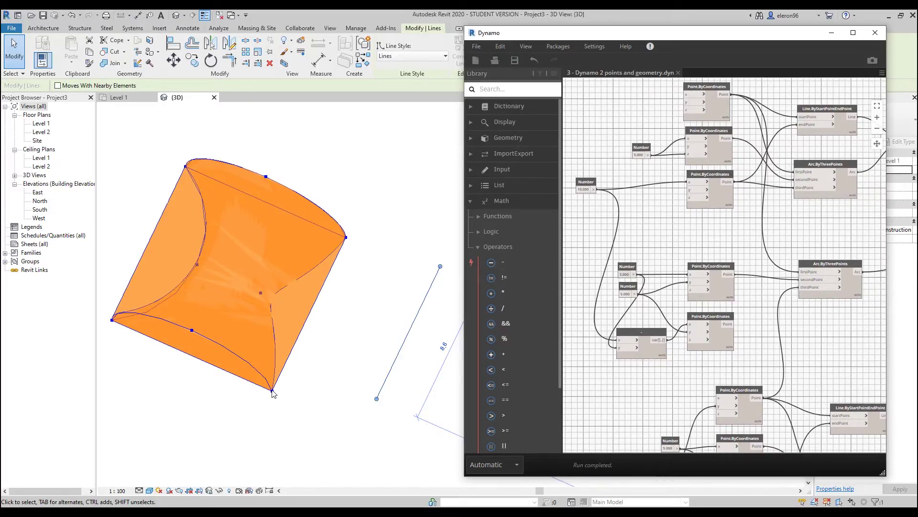
pyautogui.moveTo(729, 248); pyautogui.dragTo(645, 220, button='middle')
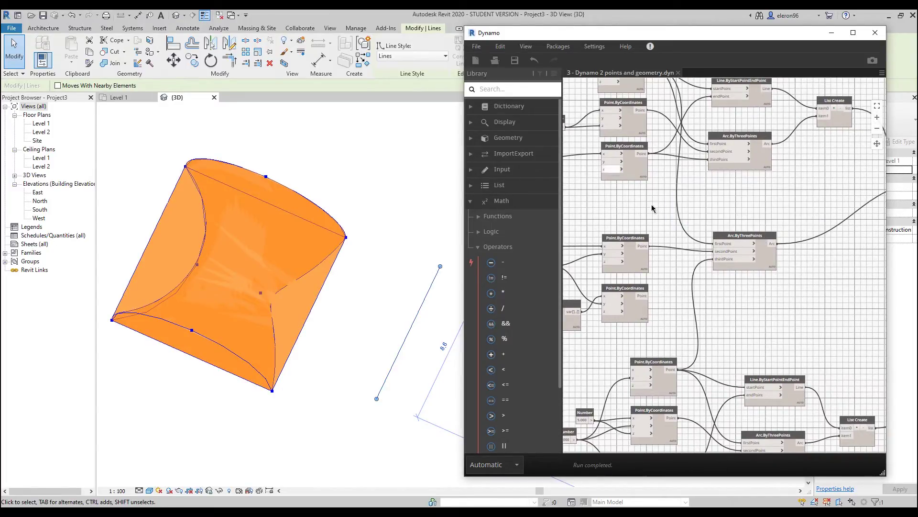
pyautogui.click(524, 90)
pyautogui.write('arc')
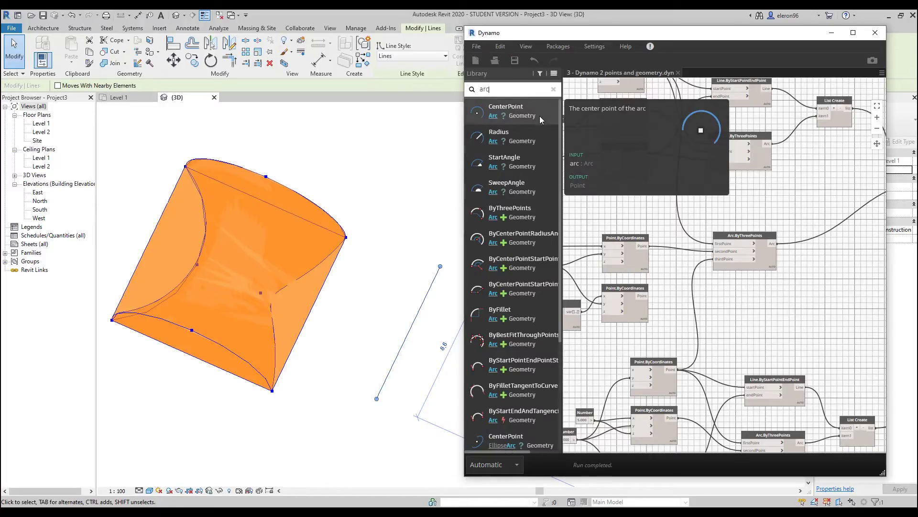
pyautogui.click(535, 214)
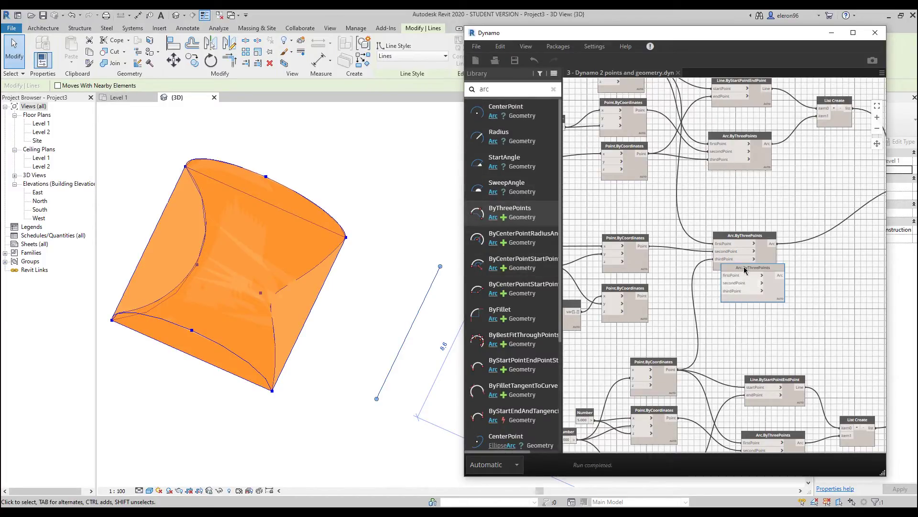
pyautogui.moveTo(745, 268); pyautogui.dragTo(737, 293)
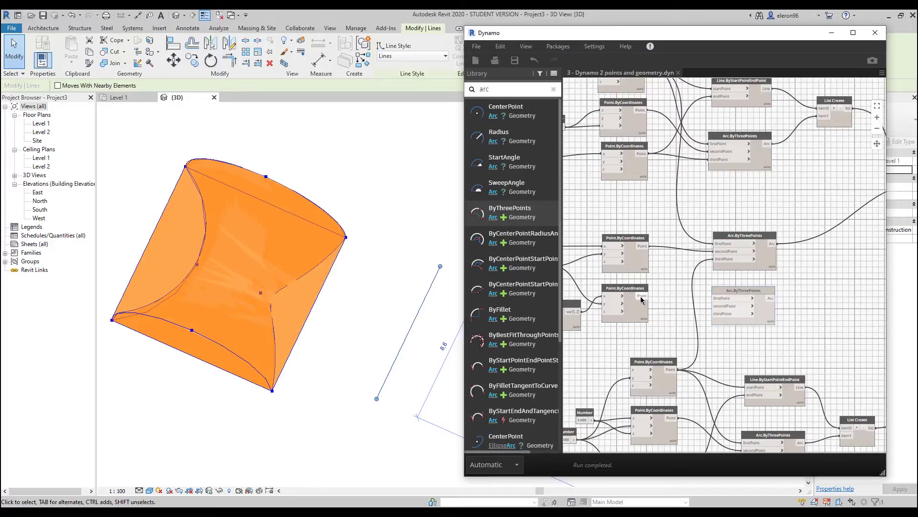
# Wire the subtraction-driven midpoint to the new arc's secondPoint and the upper profile's third point to its firstPoint
pyautogui.click(642, 295)
pyautogui.click(725, 308)
pyautogui.moveTo(666, 212); pyautogui.dragTo(712, 282, button='middle')
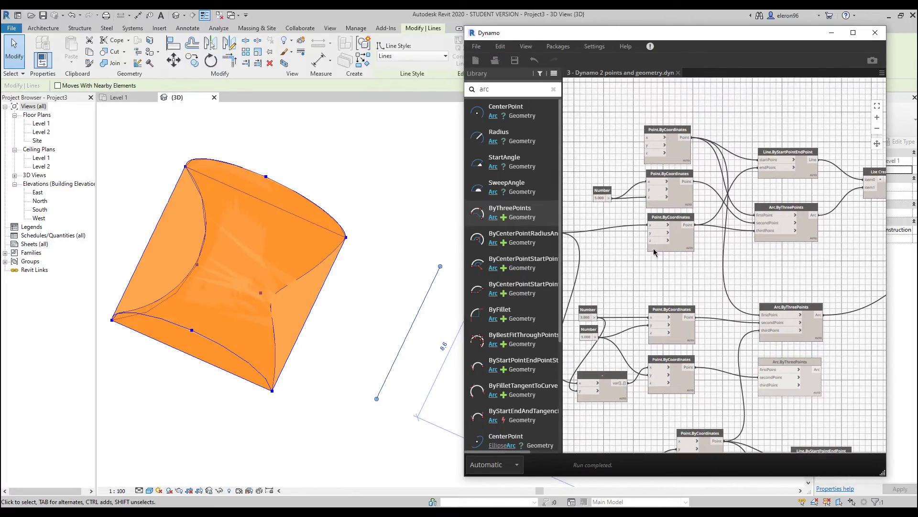
pyautogui.click(699, 230)
pyautogui.click(766, 377)
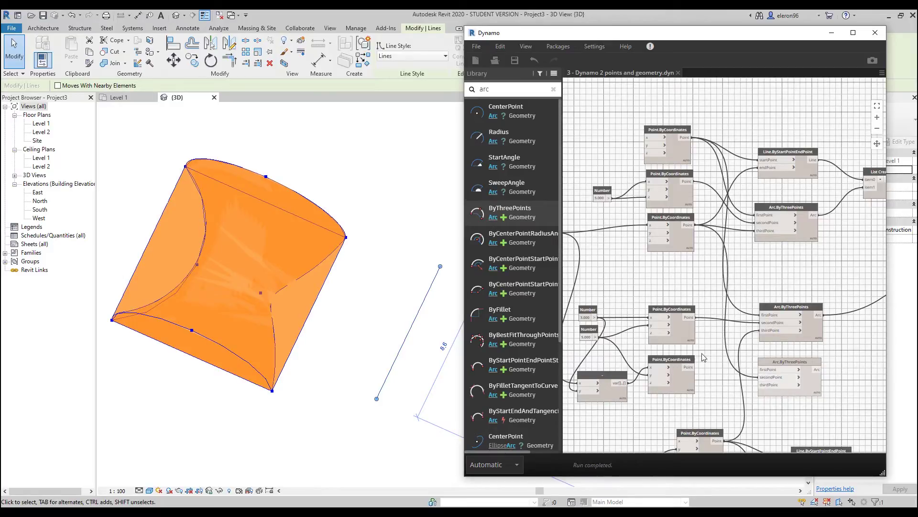
pyautogui.click(689, 367)
pyautogui.click(760, 377)
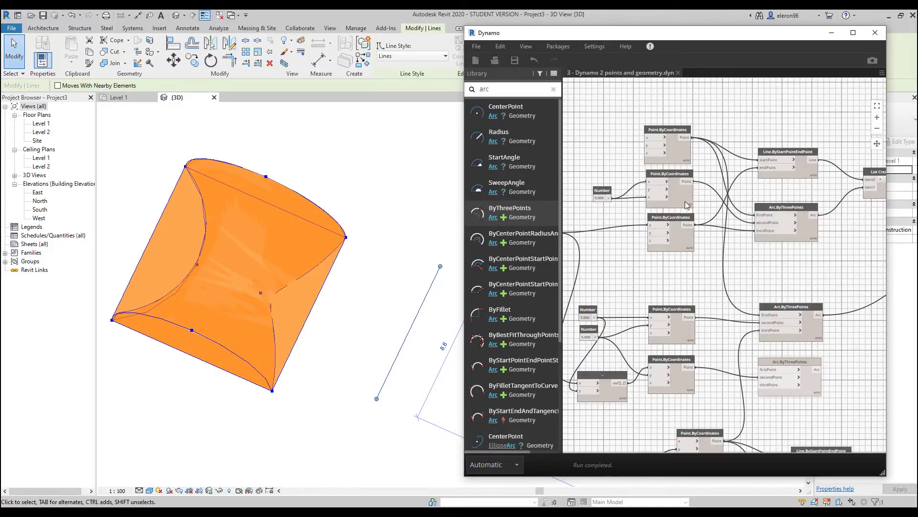
pyautogui.click(690, 228)
pyautogui.click(767, 370)
pyautogui.moveTo(782, 419); pyautogui.dragTo(781, 253, button='middle')
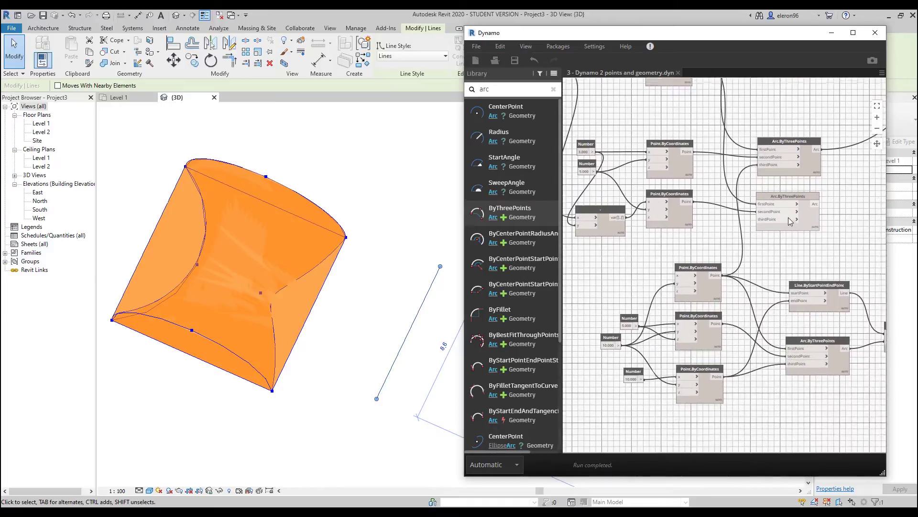
pyautogui.moveTo(788, 218); pyautogui.dragTo(788, 203, button='middle')
pyautogui.scroll(2, 636, 348)
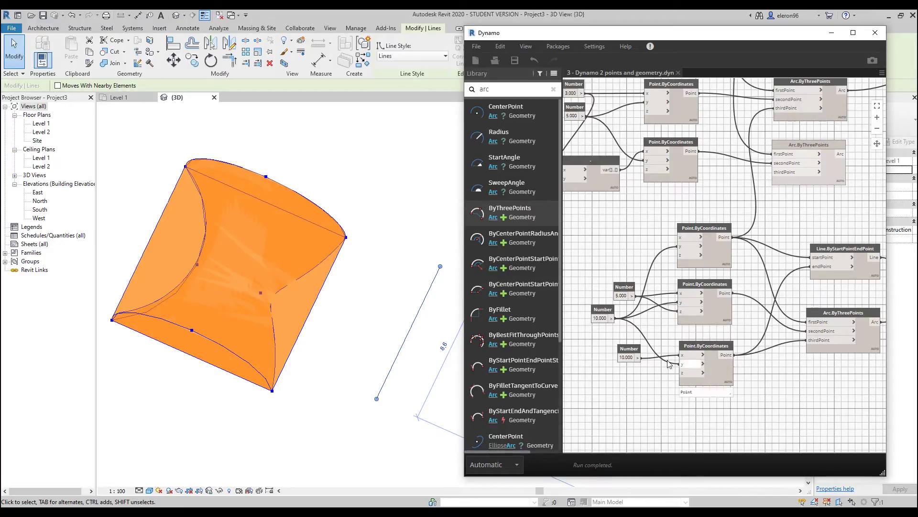
pyautogui.click(683, 354)
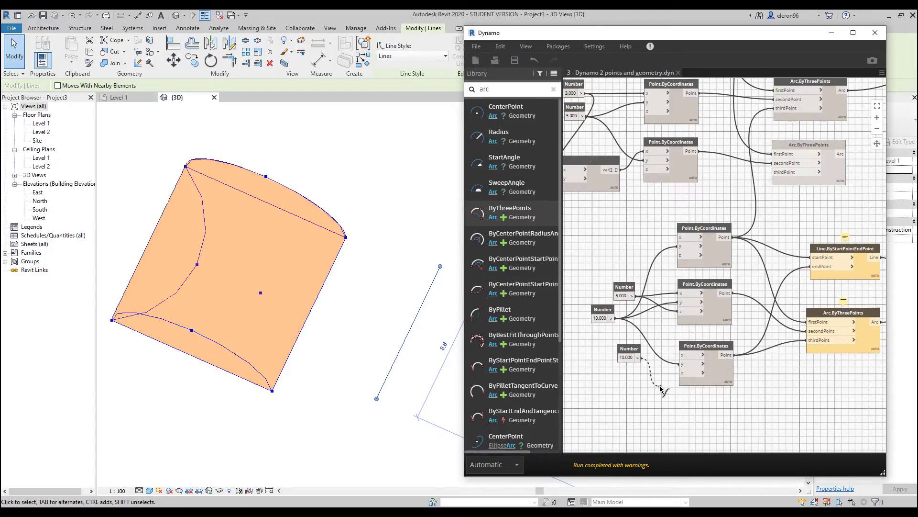
pyautogui.click(682, 354)
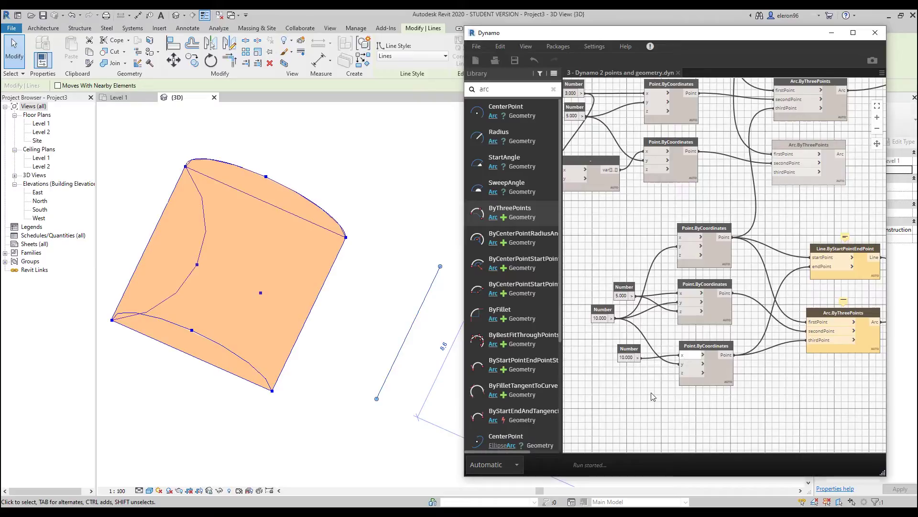
pyautogui.click(683, 354)
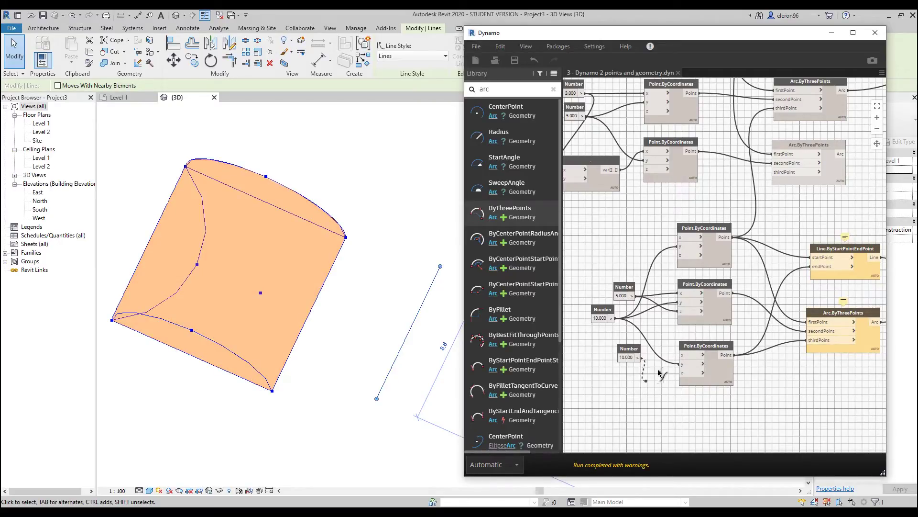
pyautogui.click(687, 356)
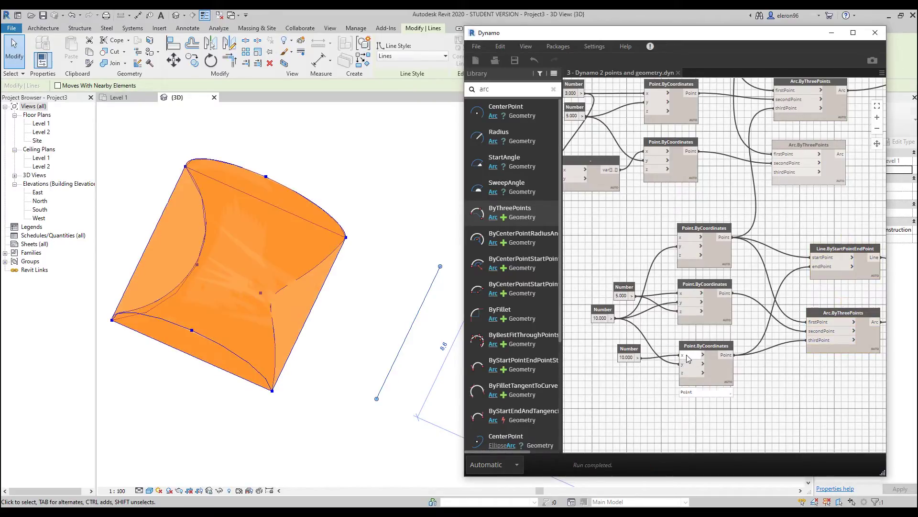
# Connect the lower profile's third point to the thirdPoint input of the new Arc.ByThreePoints node
pyautogui.click(725, 354)
pyautogui.moveTo(764, 260); pyautogui.dragTo(750, 352, button='middle')
pyautogui.click(762, 264)
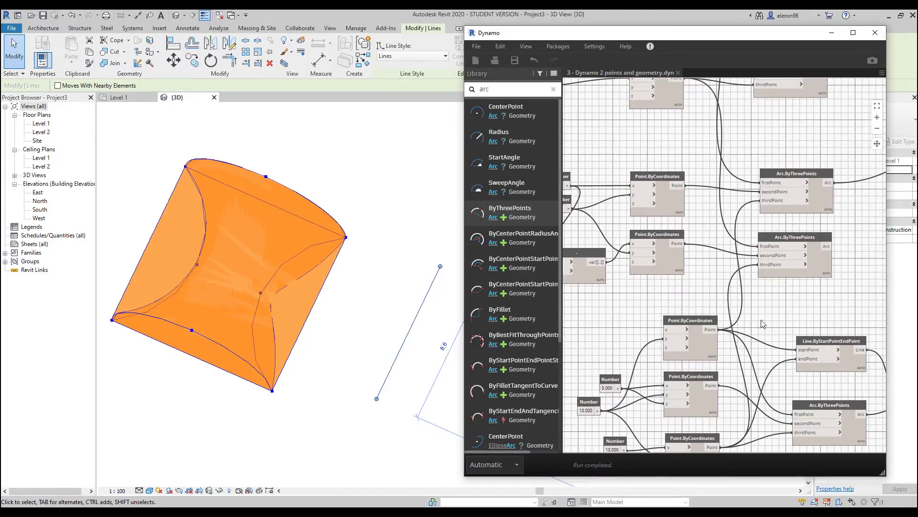
# Set the Number shared by the guide midpoint's x and the subtraction node to 4
pyautogui.moveTo(695, 302); pyautogui.dragTo(724, 322, button='middle')
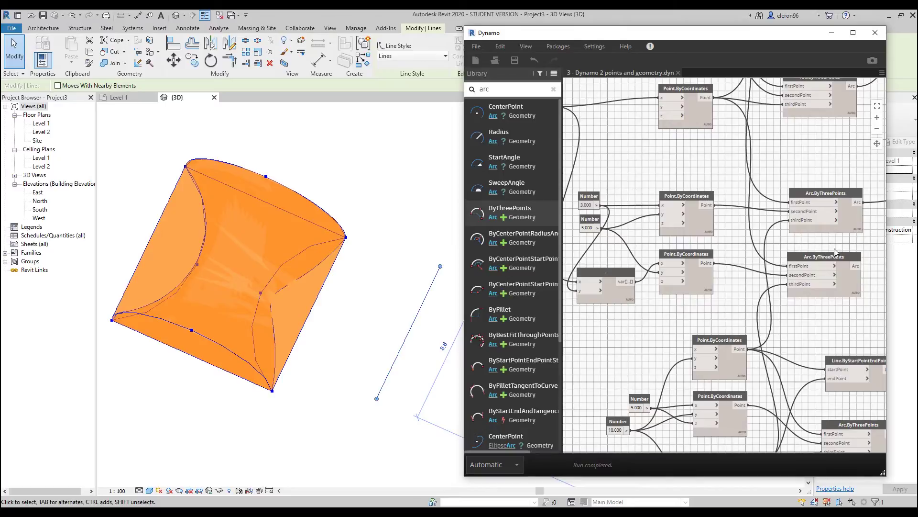
pyautogui.scroll(5, 717, 258)
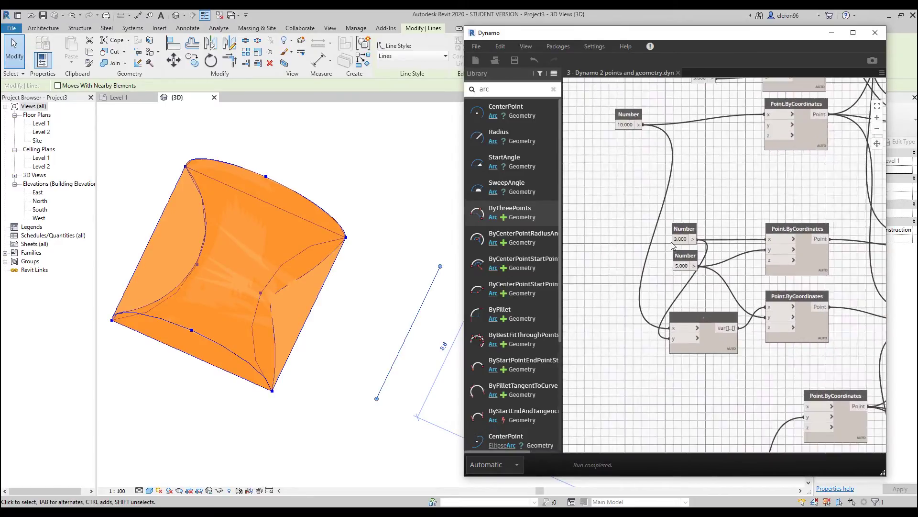
pyautogui.click(683, 234)
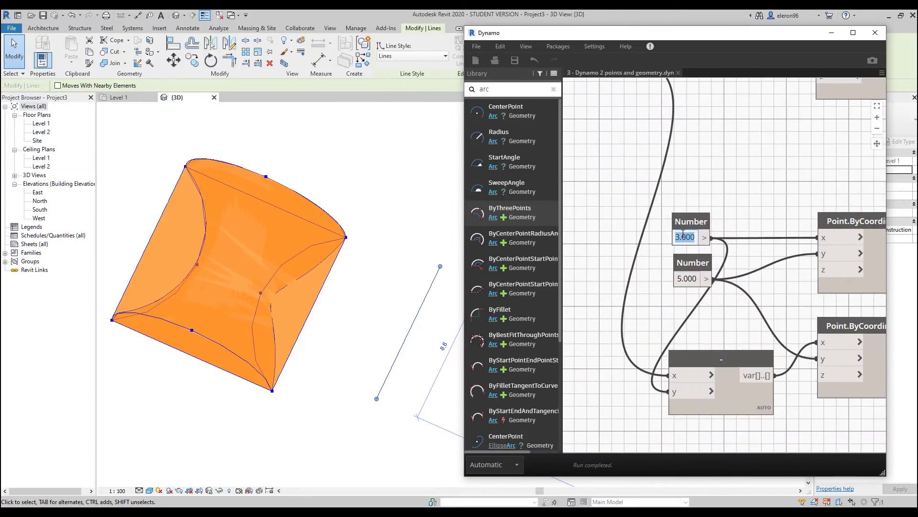
pyautogui.write('4')
pyautogui.press('Return')
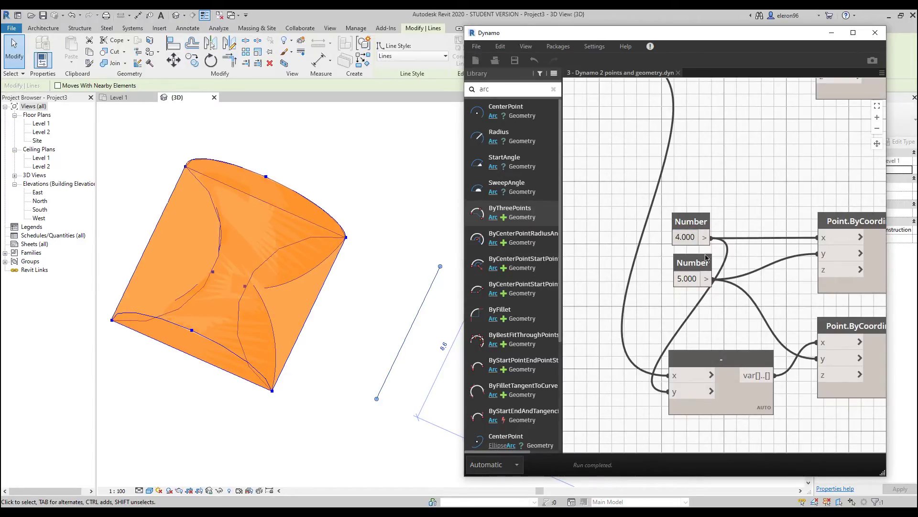
# Move the guide arc's PolyCurve.ByJoinedCurves node higher and place a copy of it directly beneath
pyautogui.scroll(-6, 706, 258)
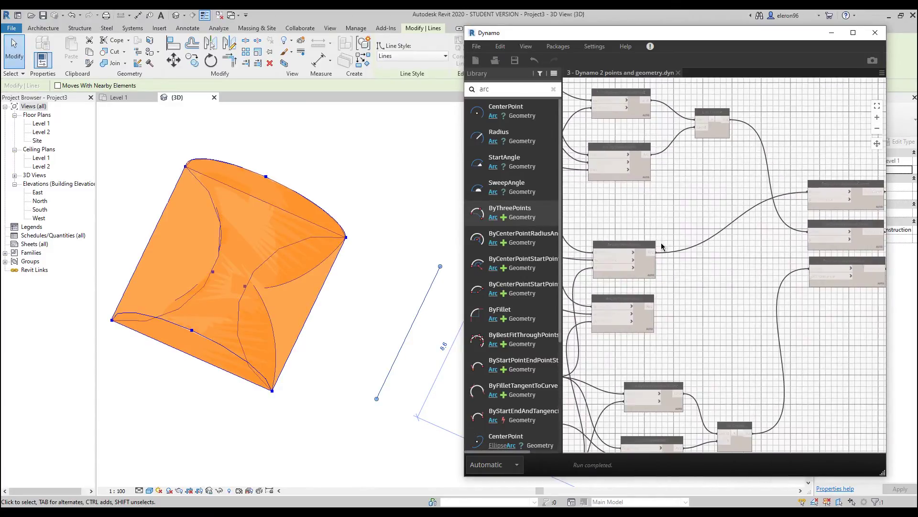
pyautogui.click(850, 183)
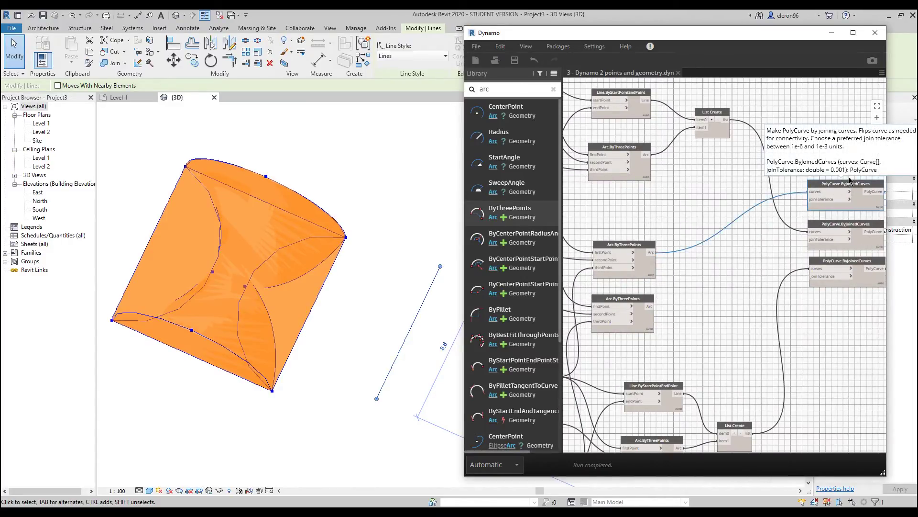
pyautogui.moveTo(850, 181); pyautogui.dragTo(852, 141)
pyautogui.click(704, 173)
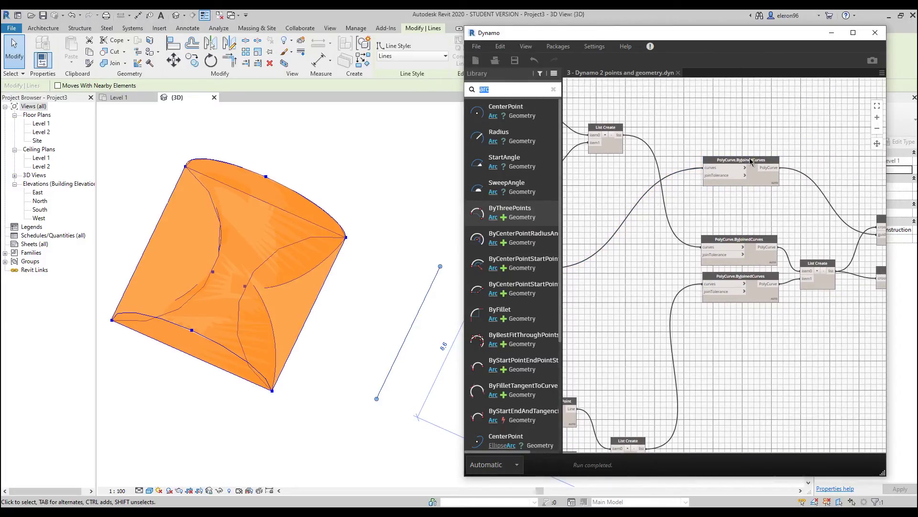
pyautogui.click(750, 159)
pyautogui.hotkey('ctrl', 'c')
pyautogui.hotkey('ctrl', 'v')
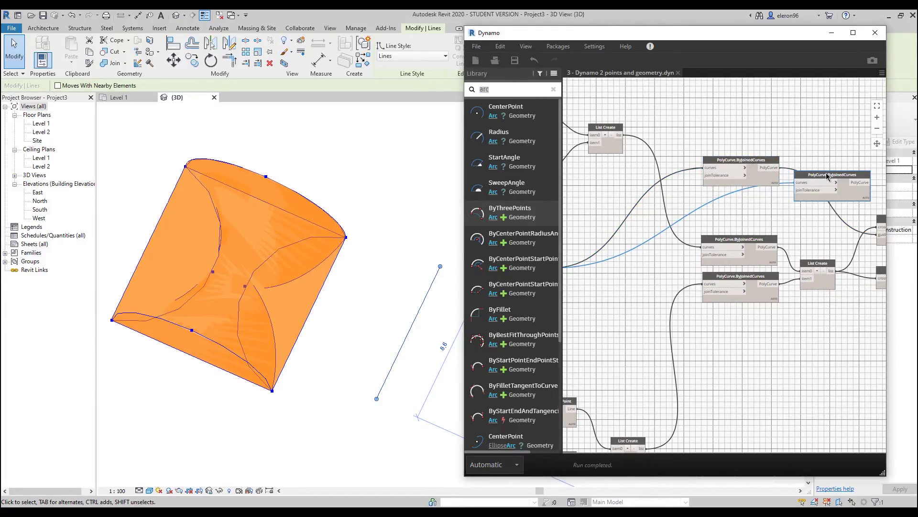
pyautogui.moveTo(826, 176); pyautogui.dragTo(734, 201)
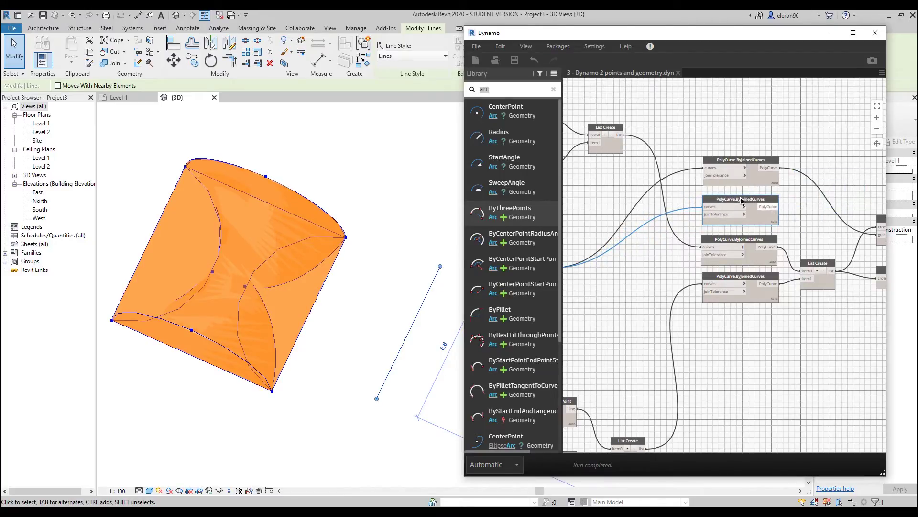
# Connect the second guide arc to the curves input of the copied PolyCurve.ByJoinedCurves node
pyautogui.moveTo(645, 271); pyautogui.dragTo(706, 252, button='middle')
pyautogui.click(603, 301)
pyautogui.click(770, 190)
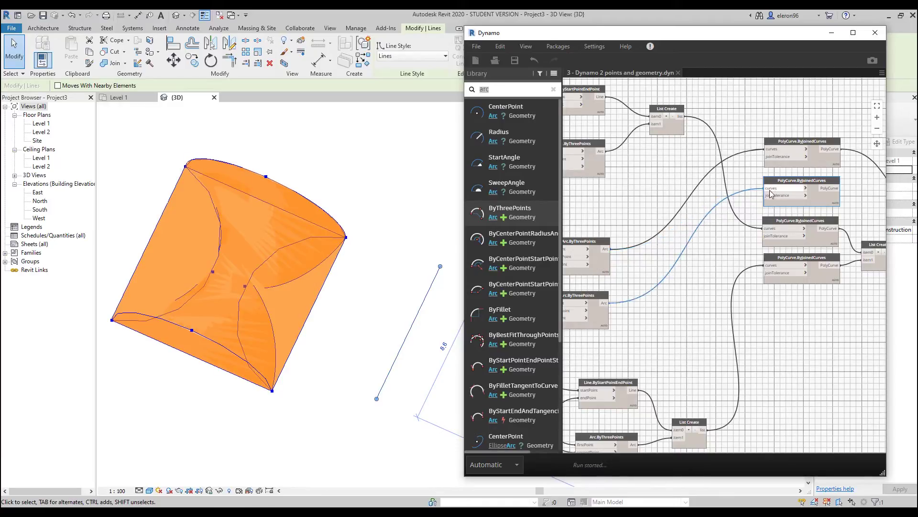
# Disconnect the guide polycurve from Solid.ByLoft's guideCurves input and shift that loft node slightly aside
pyautogui.click(792, 250)
pyautogui.moveTo(786, 251); pyautogui.dragTo(589, 285, button='middle')
pyautogui.scroll(3, 761, 221)
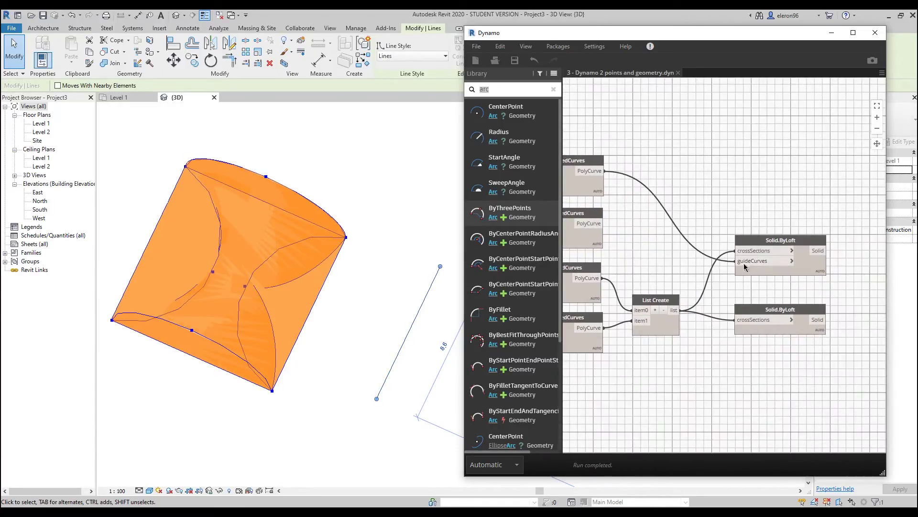
pyautogui.click(749, 260)
pyautogui.click(718, 221)
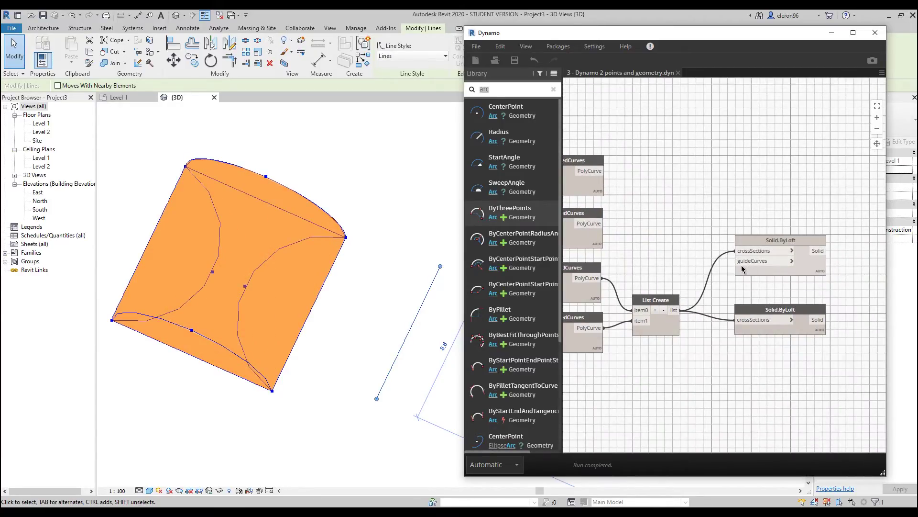
pyautogui.moveTo(750, 269)
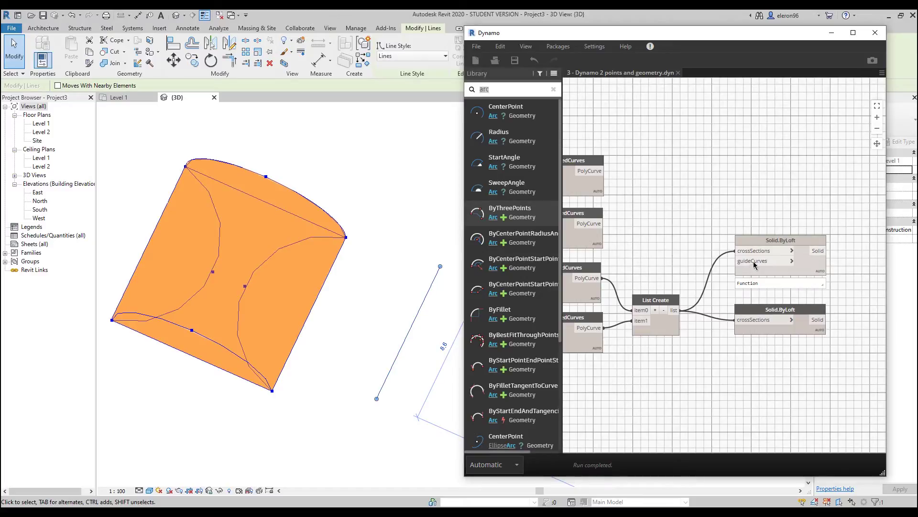
pyautogui.moveTo(753, 243); pyautogui.dragTo(757, 242)
pyautogui.moveTo(714, 248); pyautogui.dragTo(731, 259, button='middle')
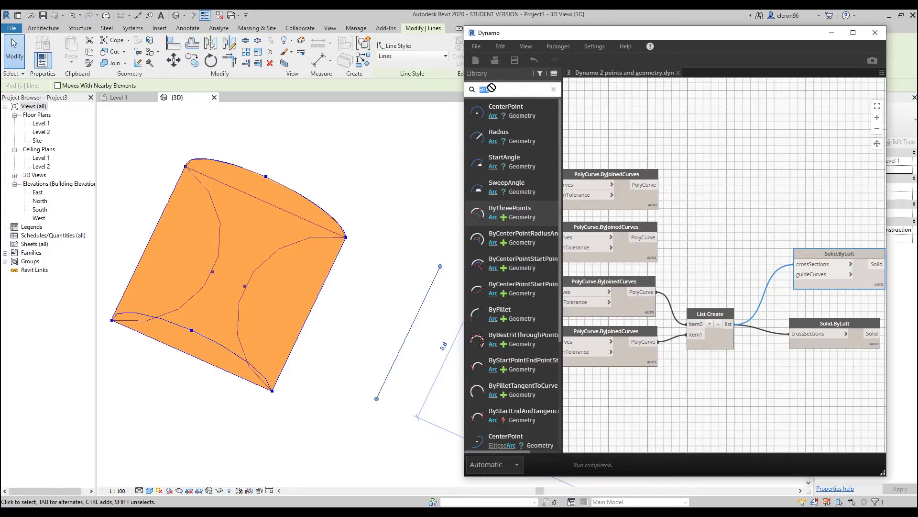
# Search the library for "list" and place a two-item List Create node between the guide polycurves and the loft
pyautogui.press('BackSpace')
pyautogui.write('list')
pyautogui.click(517, 109)
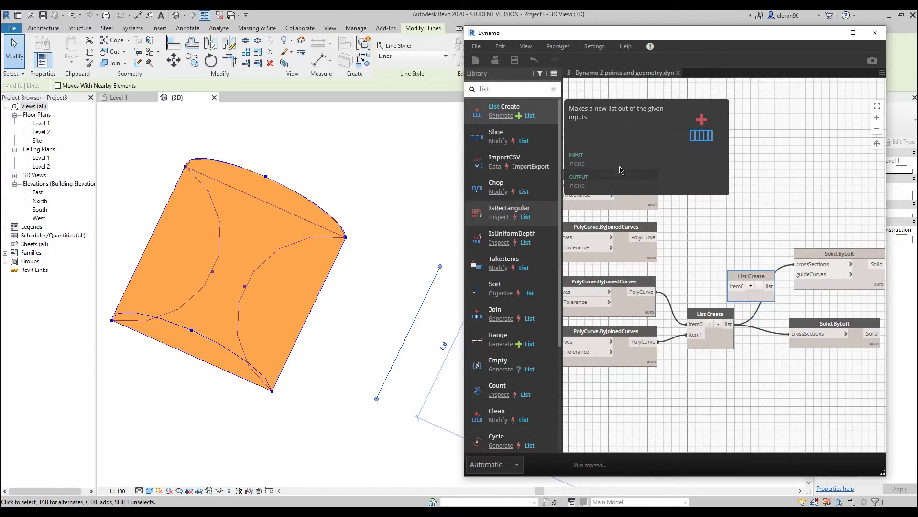
pyautogui.click(721, 221)
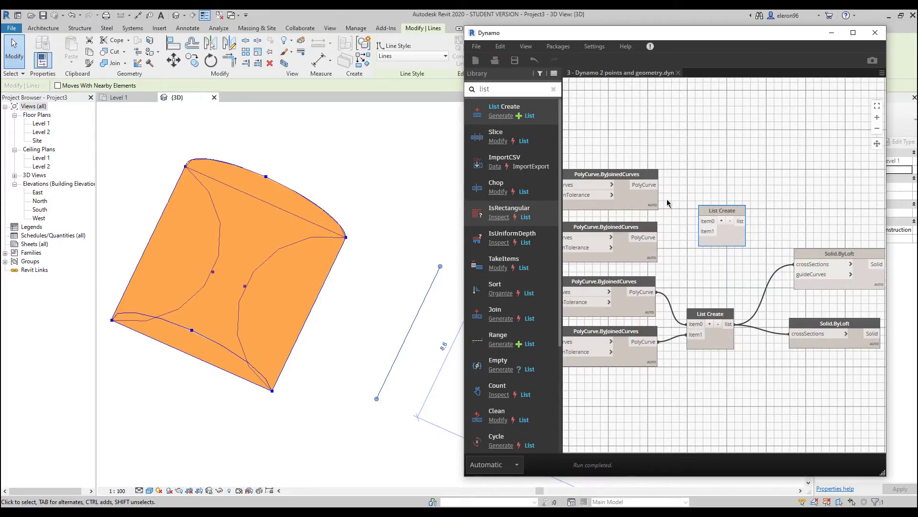
# Feed both guide polycurves into the new List Create node and connect its list to Solid.ByLoft's guideCurves
pyautogui.moveTo(656, 184); pyautogui.dragTo(697, 221)
pyautogui.moveTo(652, 239); pyautogui.dragTo(799, 276)
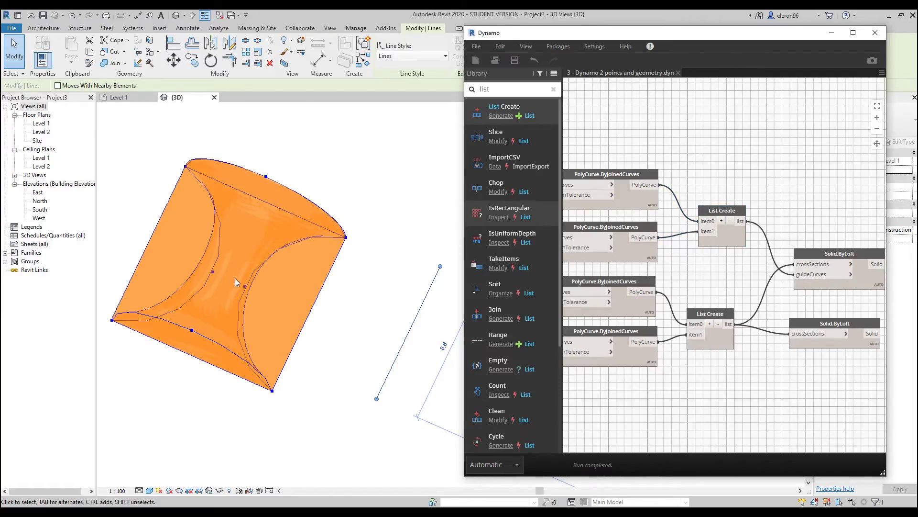
pyautogui.keyDown('shift'); pyautogui.moveTo(235, 277); pyautogui.dragTo(456, 165, button='middle'); pyautogui.keyUp('shift')
# Set the Number shared by the guide midpoint's x and the subtraction node to 2
pyautogui.scroll(-5, 675, 135)
pyautogui.moveTo(710, 179); pyautogui.dragTo(718, 184, button='middle')
pyautogui.scroll(10, 627, 258)
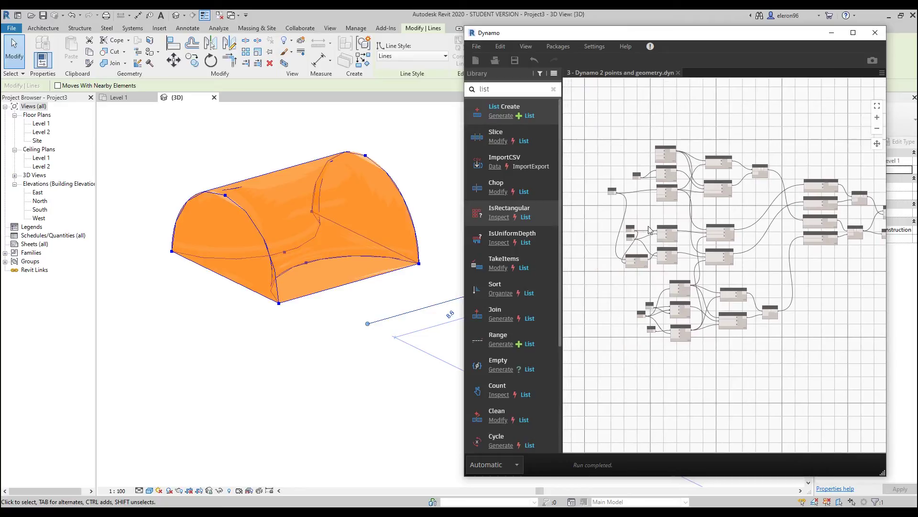
pyautogui.doubleClick(625, 267)
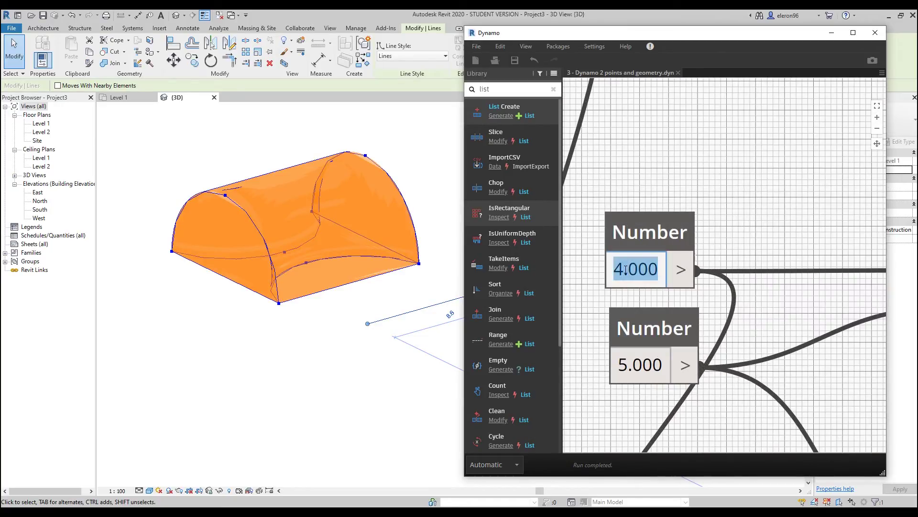
pyautogui.write('2')
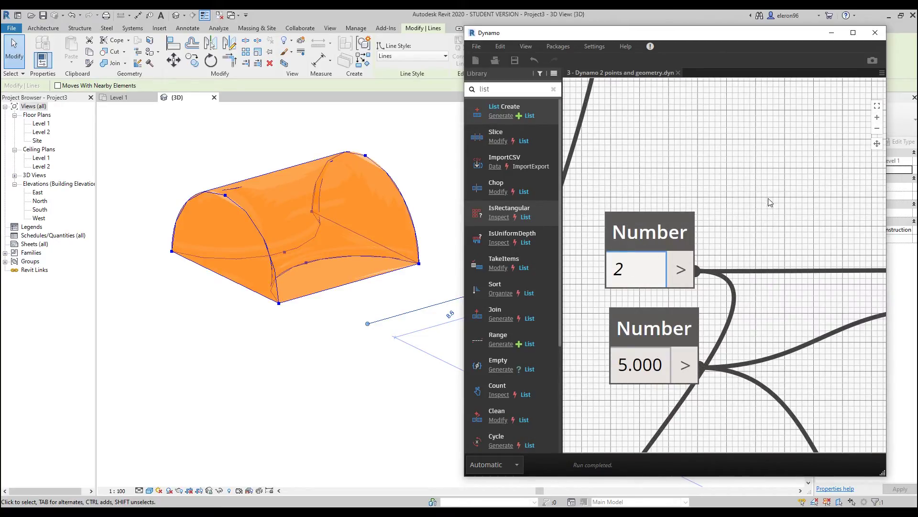
pyautogui.press('Return')
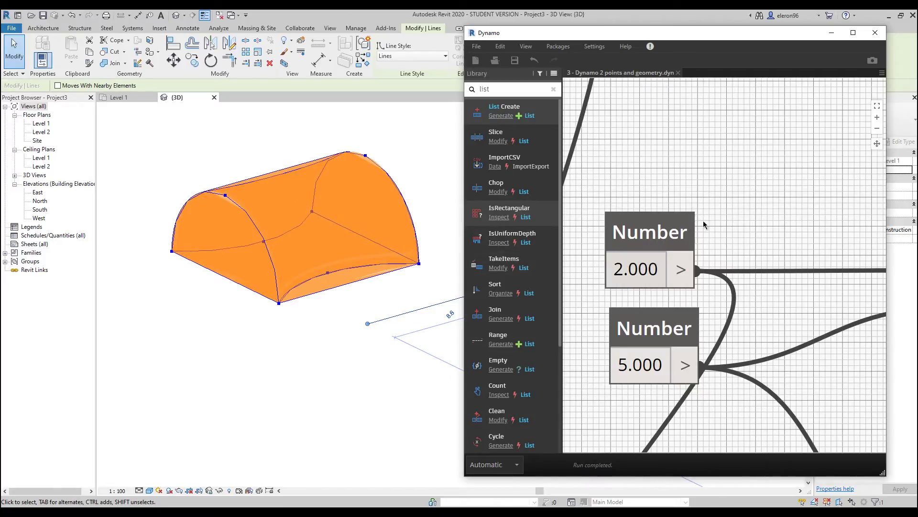
# Set the Number feeding the x and z of the lower profile arc's midpoint to 4
pyautogui.scroll(-8, 708, 225)
pyautogui.scroll(6, 720, 287)
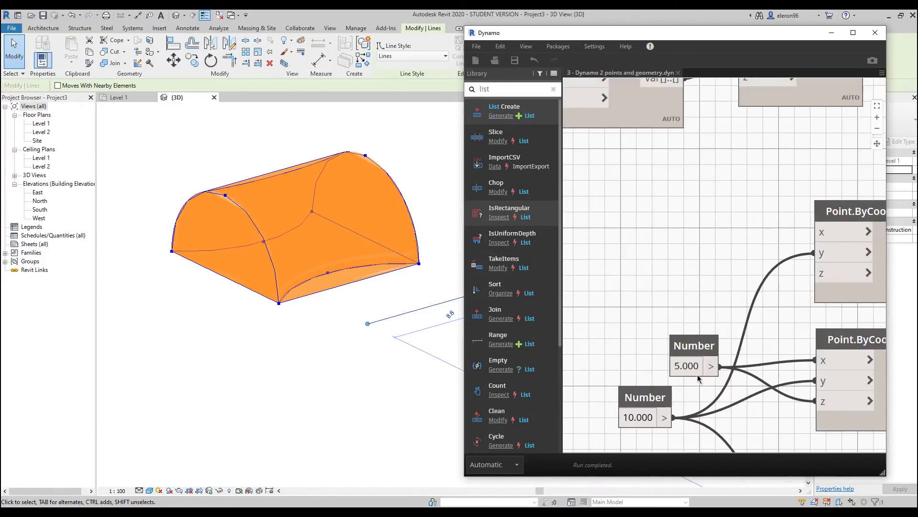
pyautogui.doubleClick(685, 363)
pyautogui.write('4')
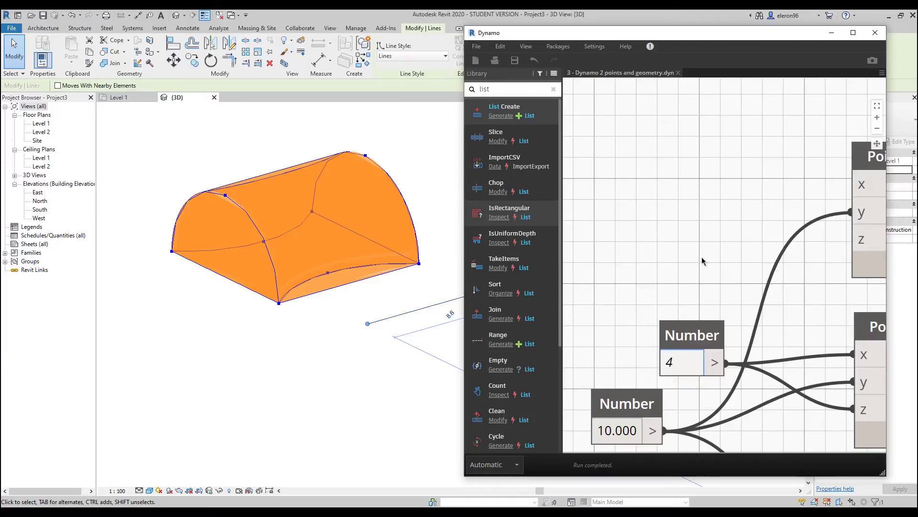
pyautogui.click(675, 247)
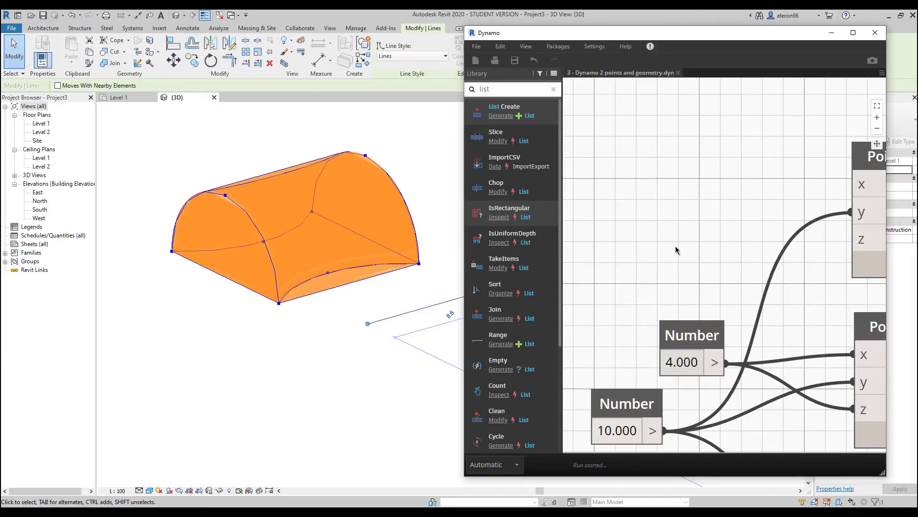
# Try a value of 1 in the Number feeding the x and z of the lower profile arc's midpoint
pyautogui.doubleClick(682, 361)
pyautogui.write('1')
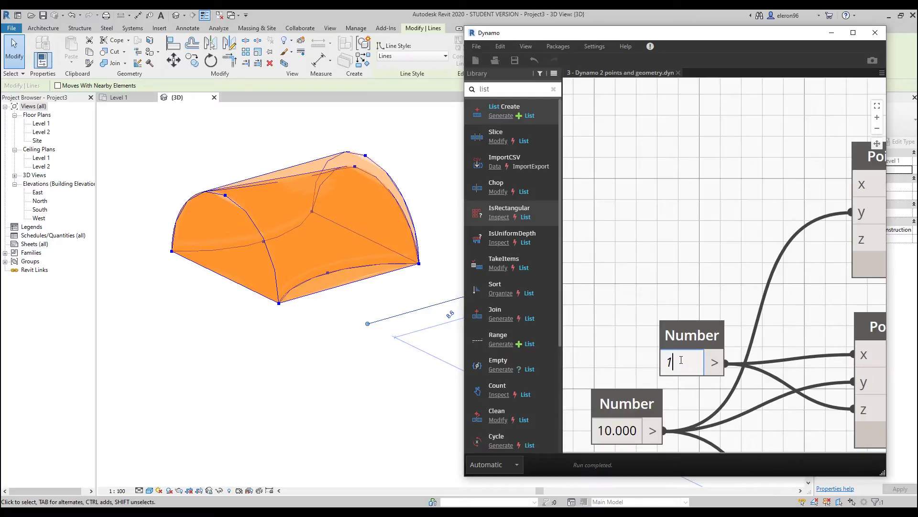
pyautogui.click(672, 277)
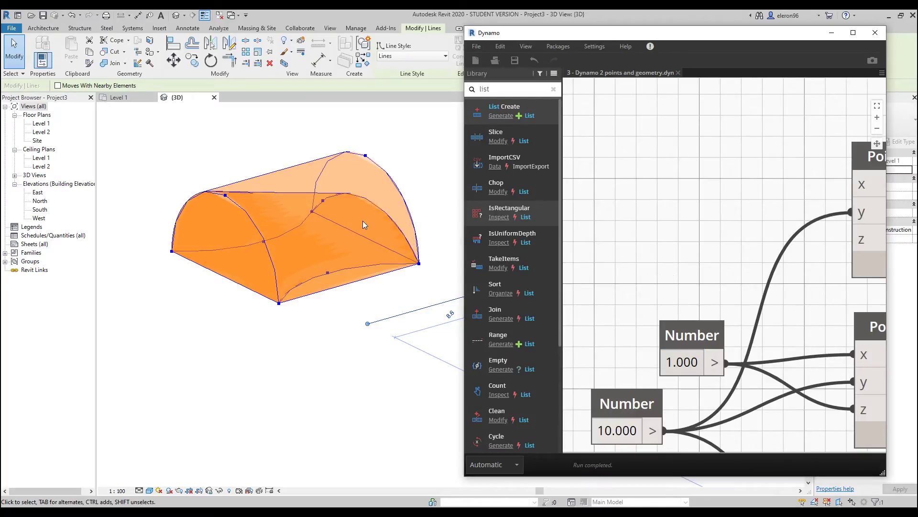
# Set the Number feeding the x and z of the lower profile arc's midpoint to 5
pyautogui.doubleClick(689, 363)
pyautogui.write('5')
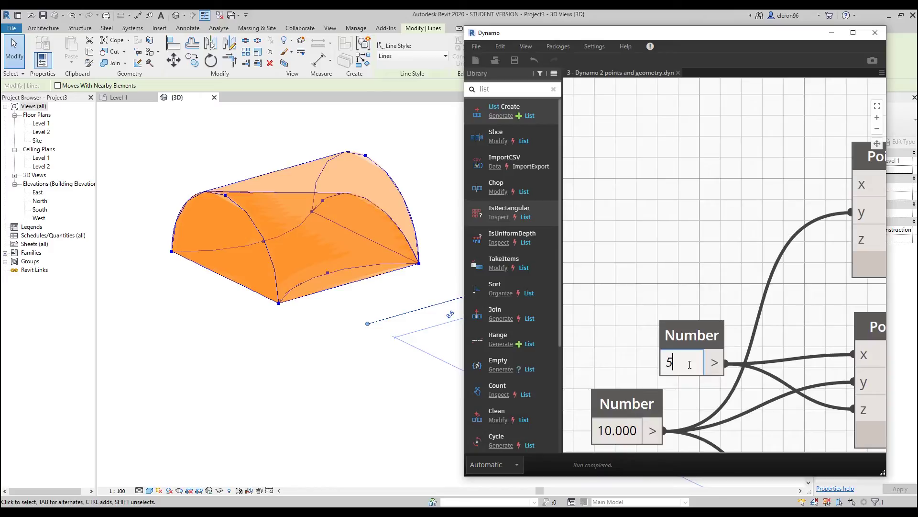
pyautogui.click(661, 259)
pyautogui.scroll(-5, 657, 268)
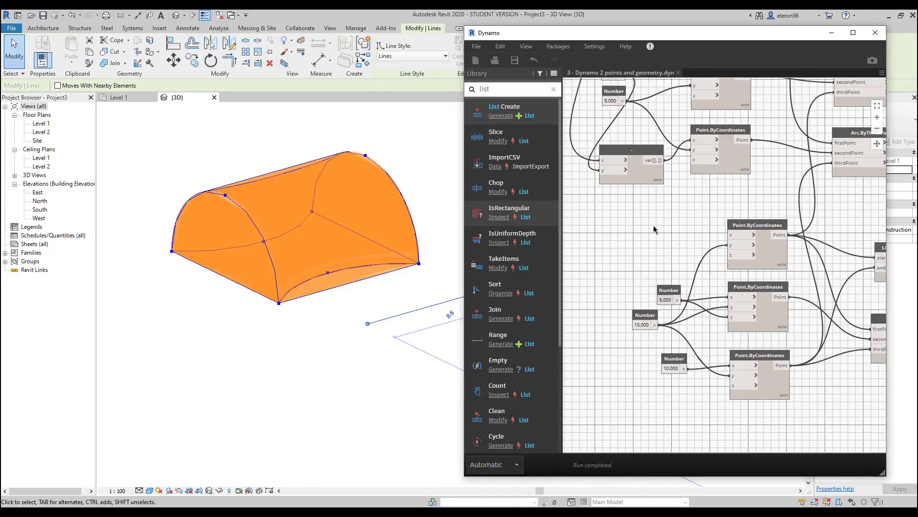
pyautogui.moveTo(628, 170); pyautogui.dragTo(685, 295, button='middle')
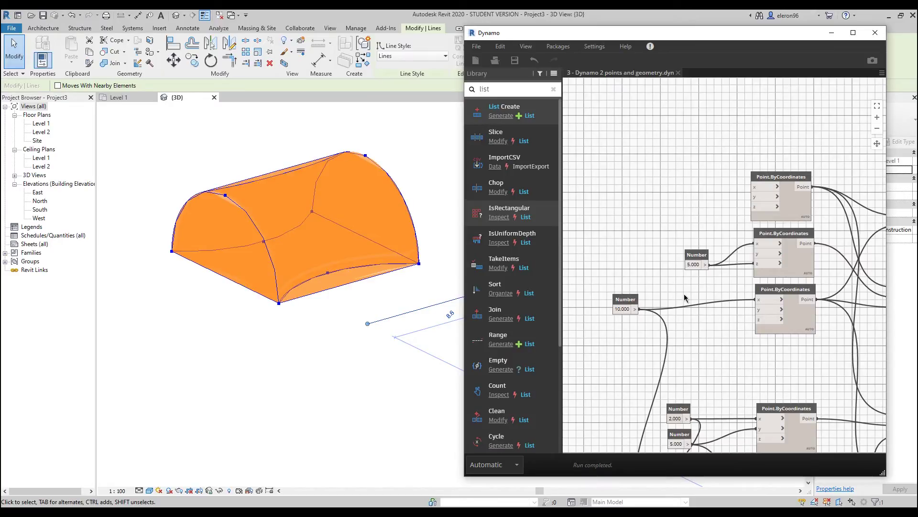
pyautogui.moveTo(724, 370); pyautogui.dragTo(680, 221, button='middle')
# Switch to the creator's online model store and look through the Revit, Dynamo, and rendering products offered there
pyautogui.scroll(-8, 683, 254)
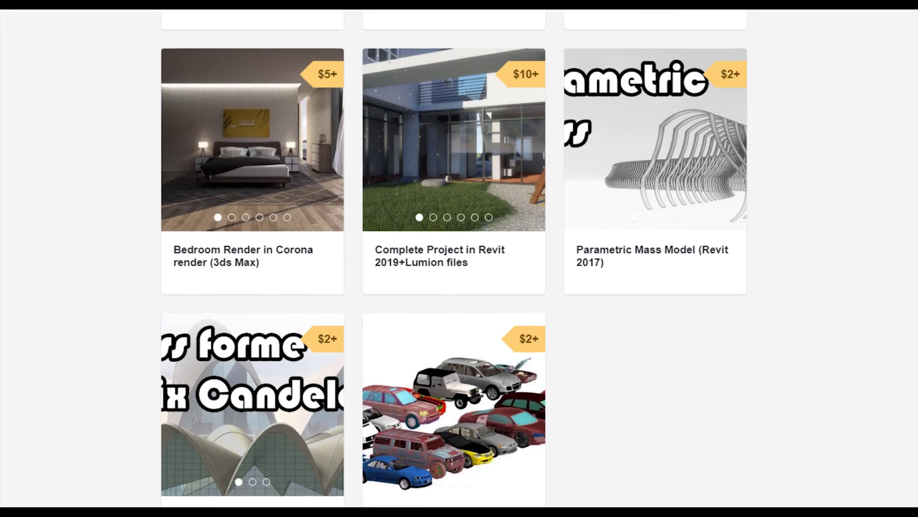
pyautogui.scroll(10, 454, 258)
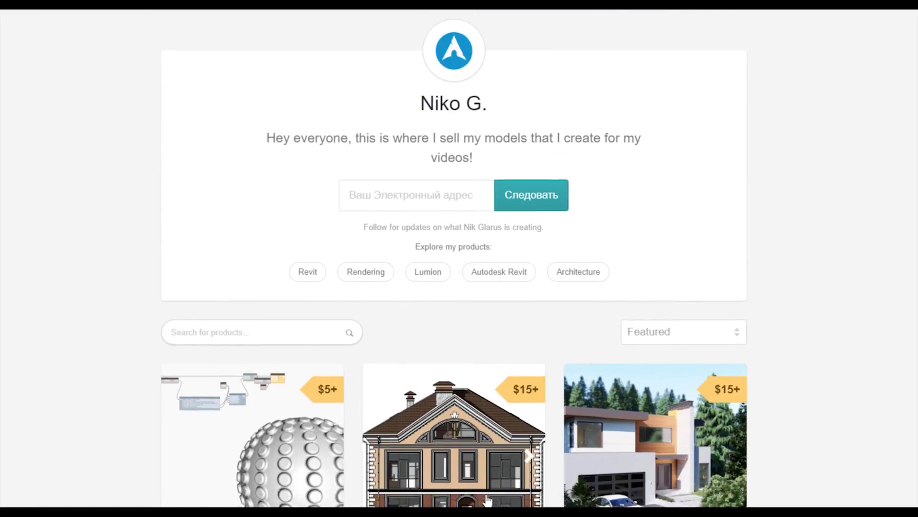
pyautogui.scroll(-2, 240, 434)
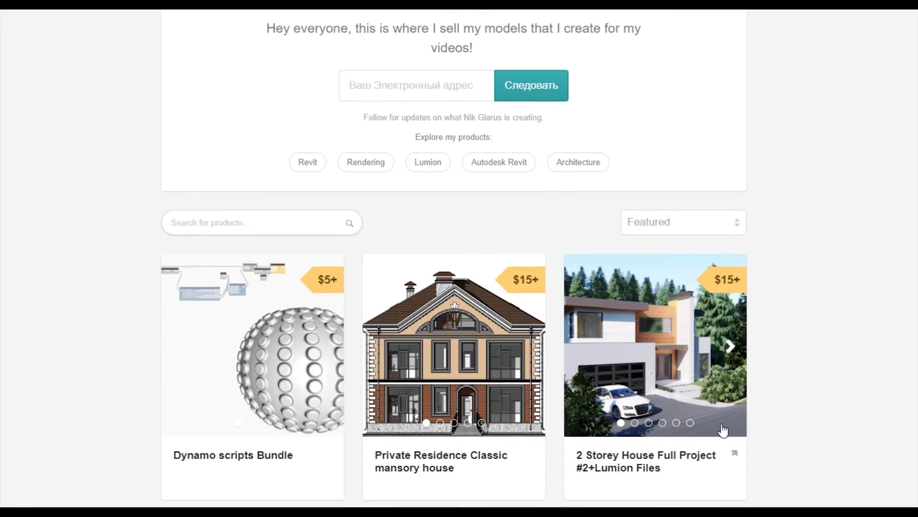
pyautogui.scroll(-2, 454, 373)
pyautogui.scroll(-2, 457, 366)
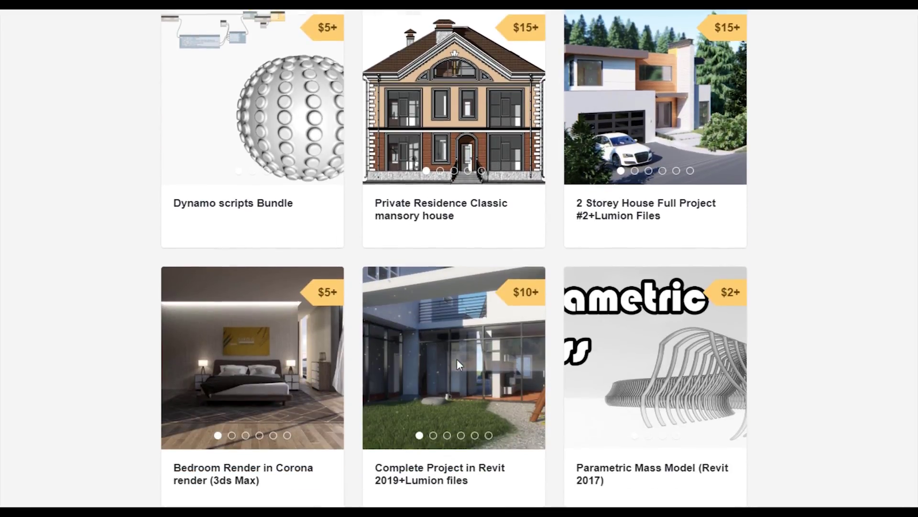
pyautogui.scroll(2, 457, 366)
pyautogui.scroll(4, 821, 350)
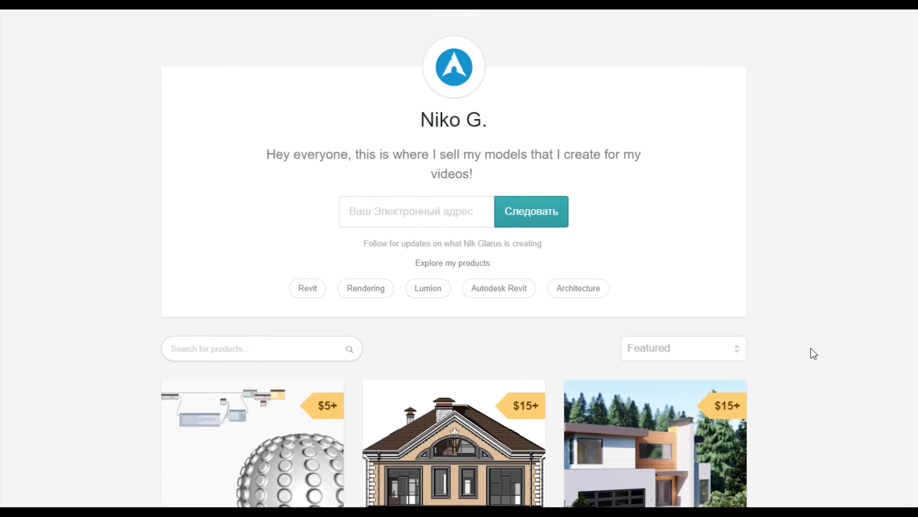
pyautogui.scroll(-4, 813, 347)
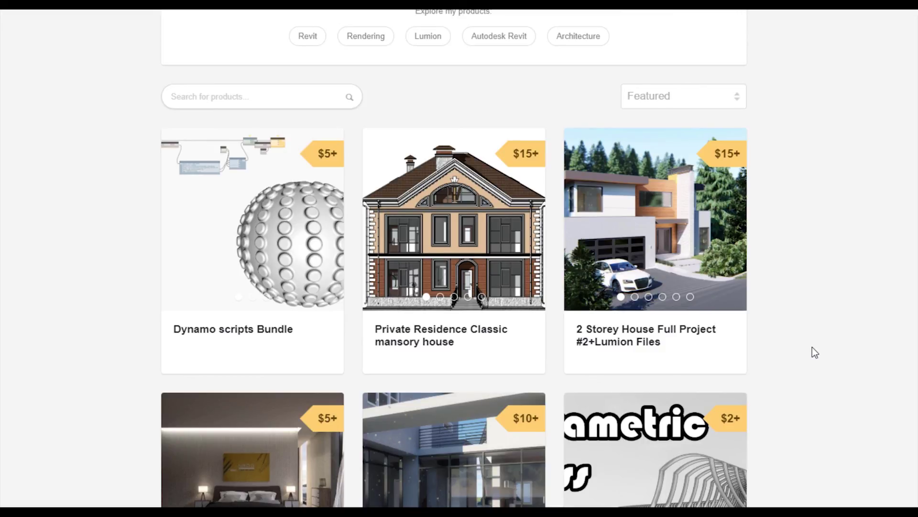
pyautogui.scroll(-2, 814, 352)
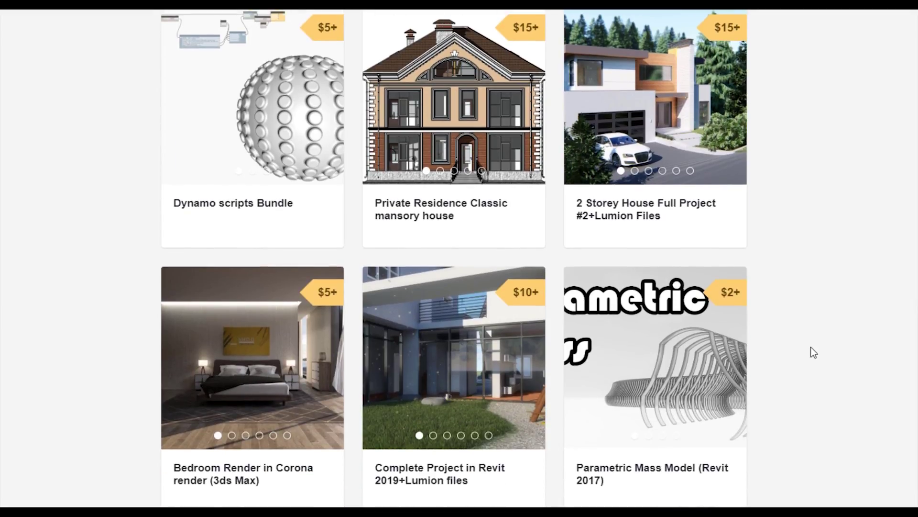